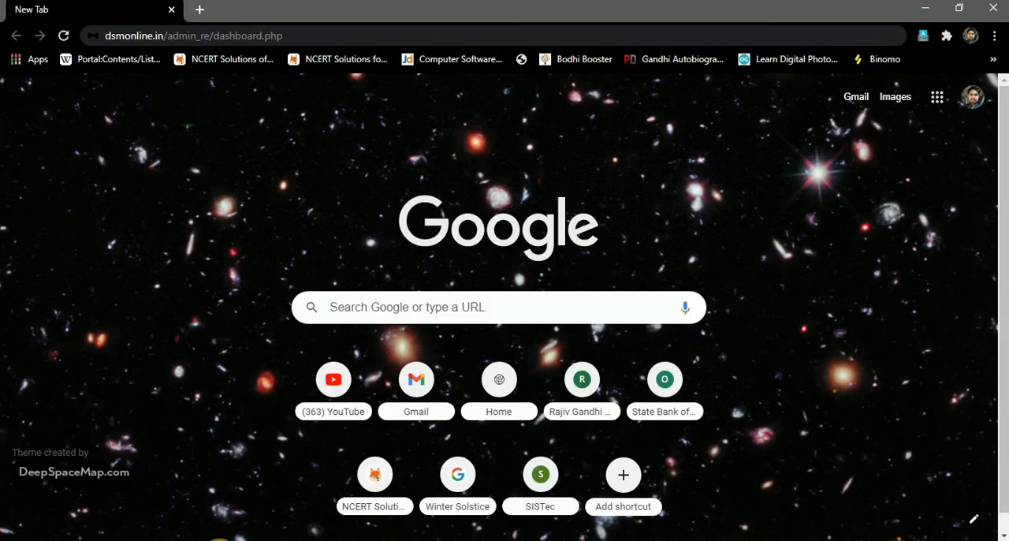
Open dsmonline.in in a new browser tab and dismiss the pop-up on its home page.
left_click(200, 11)
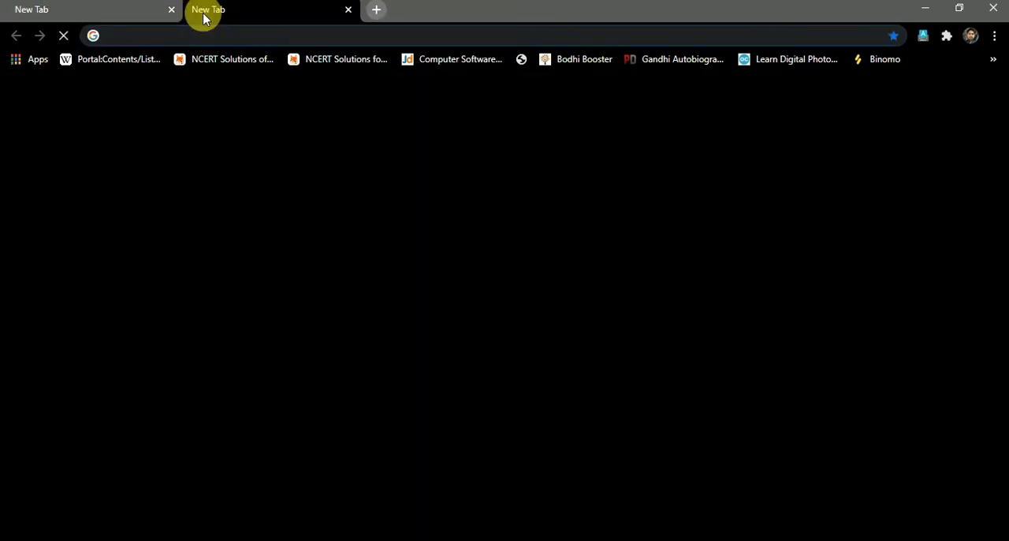
type("dsmonline.in")
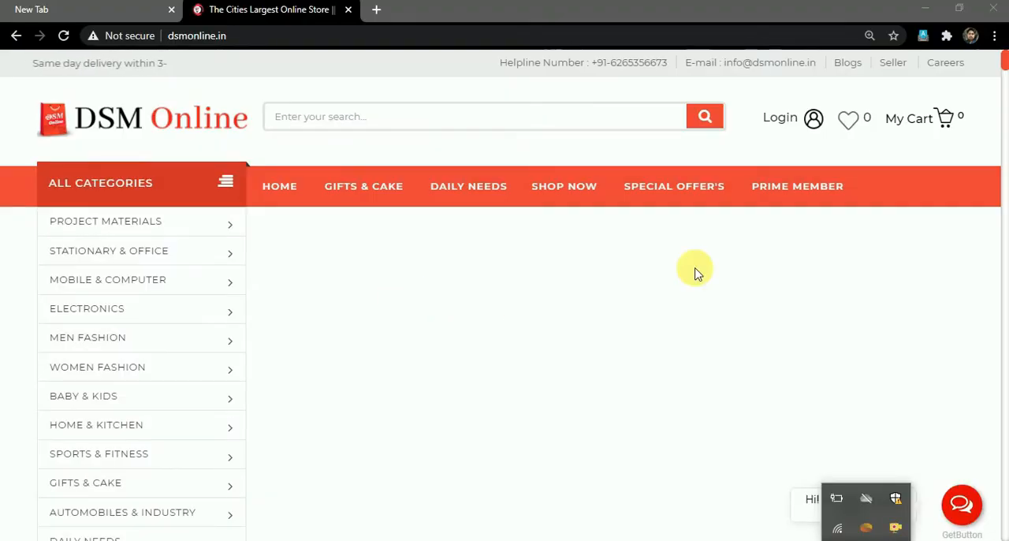
left_click(893, 64)
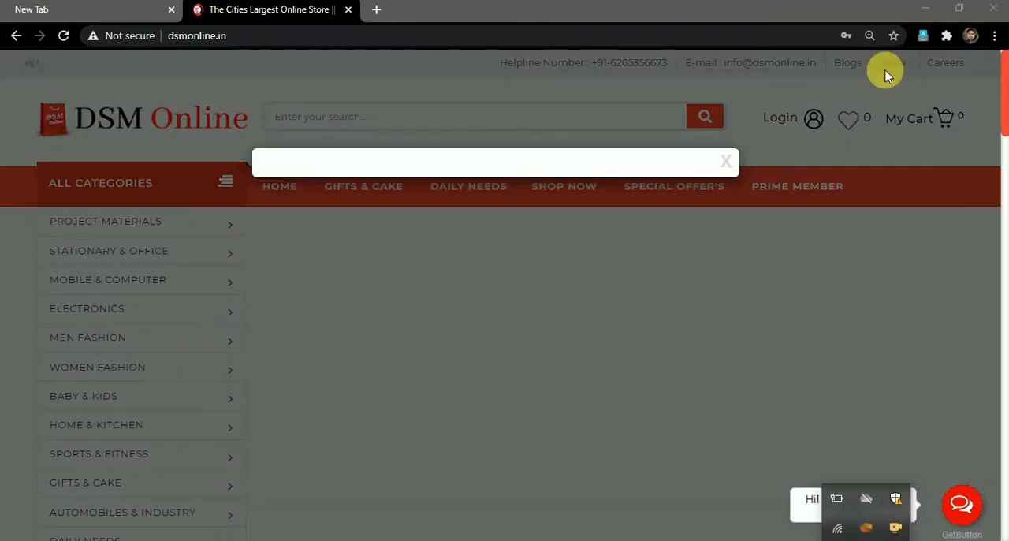
left_click(729, 163)
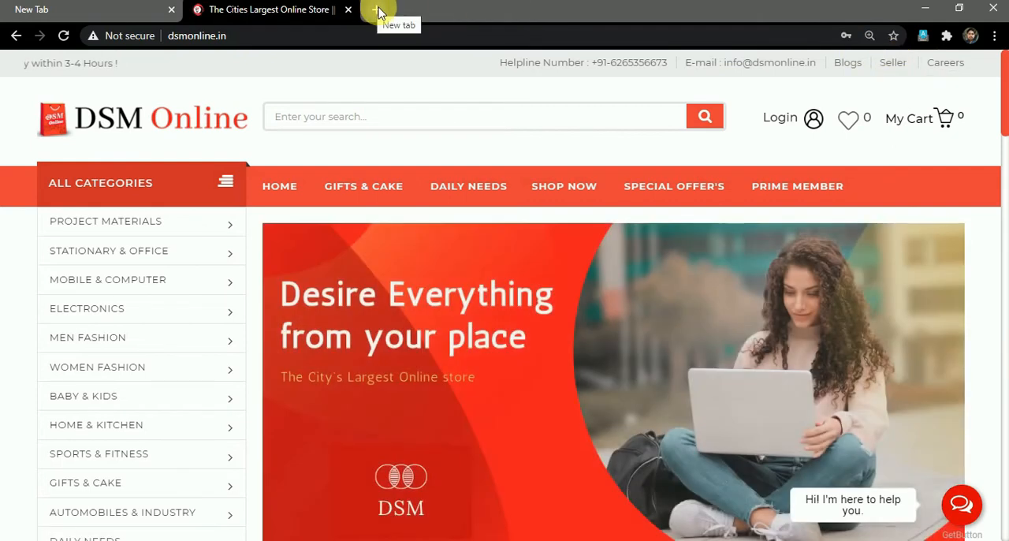
Open the DSM Online Seller Hub at seller.dsmonline.in in another new tab.
left_click(378, 9)
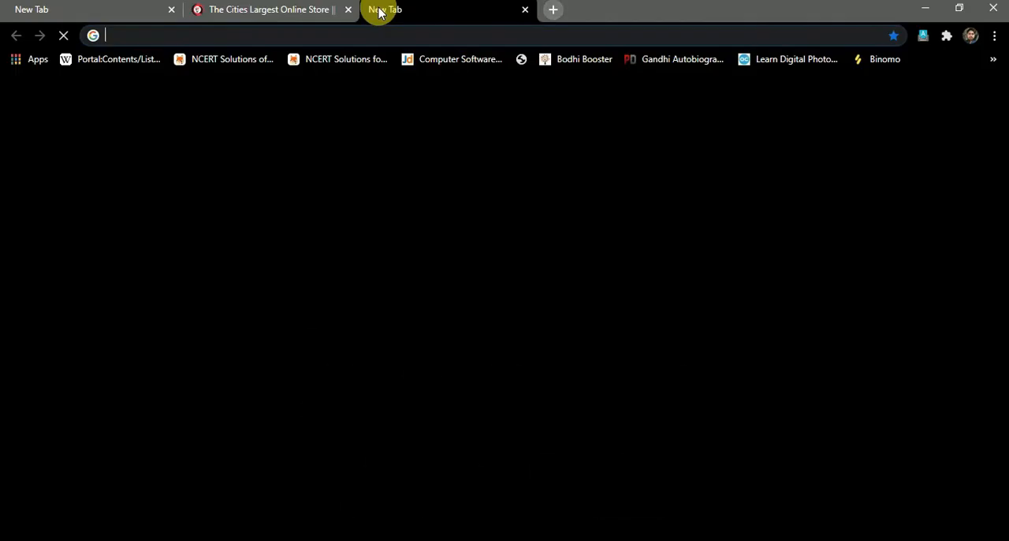
type("seller")
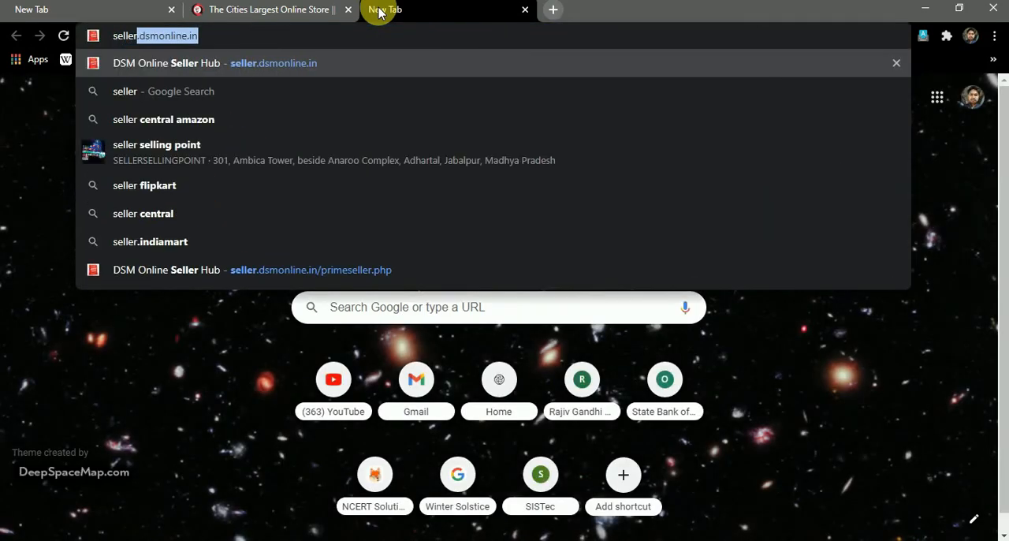
key("Return")
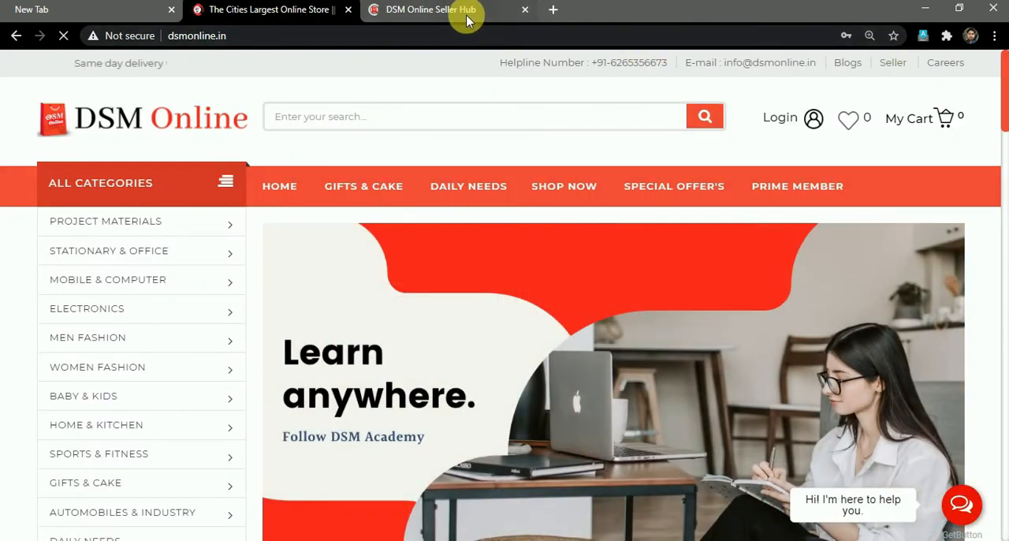
left_click(467, 19)
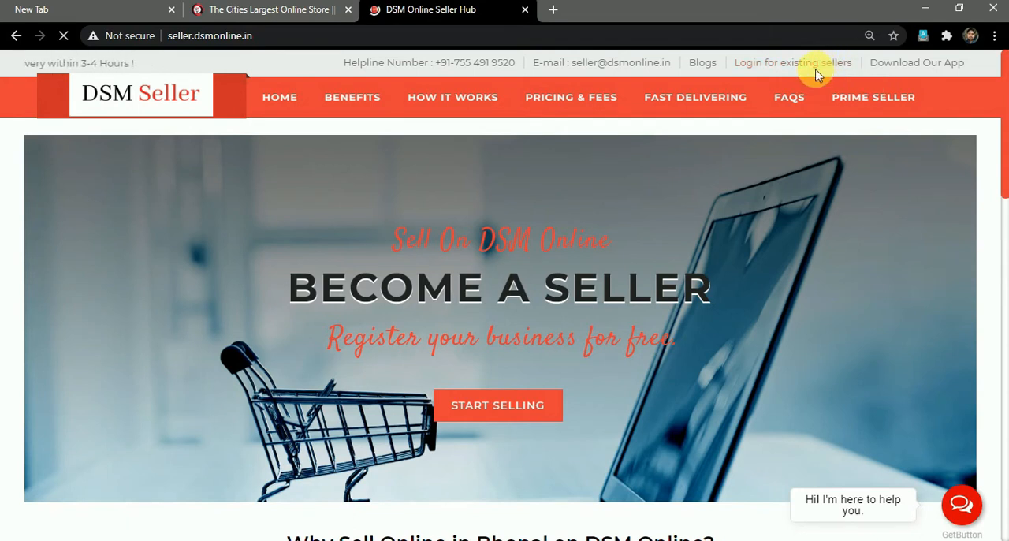
Revisit the DSM Online store page, return to the Seller Hub and open the Start Selling registration form.
left_click(304, 15)
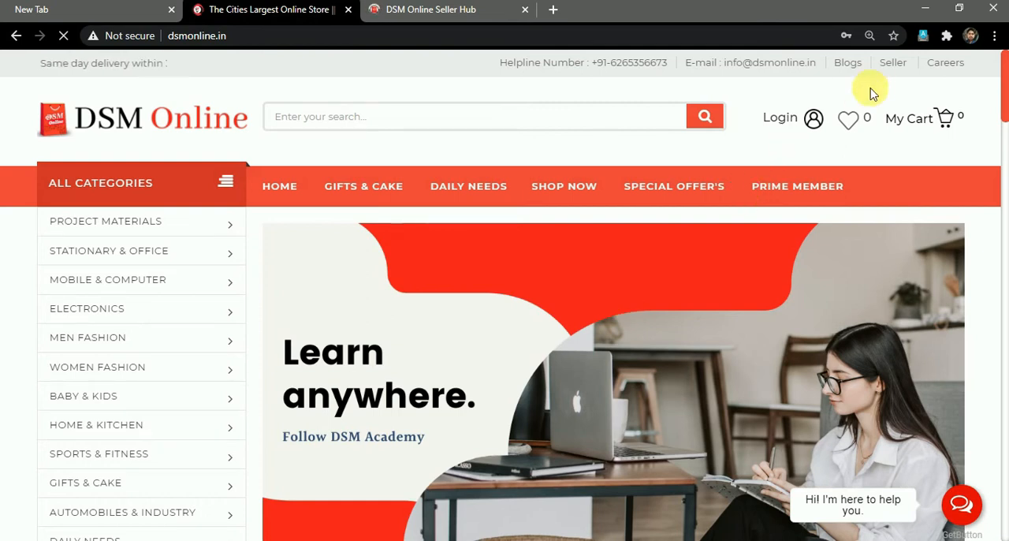
left_click(458, 12)
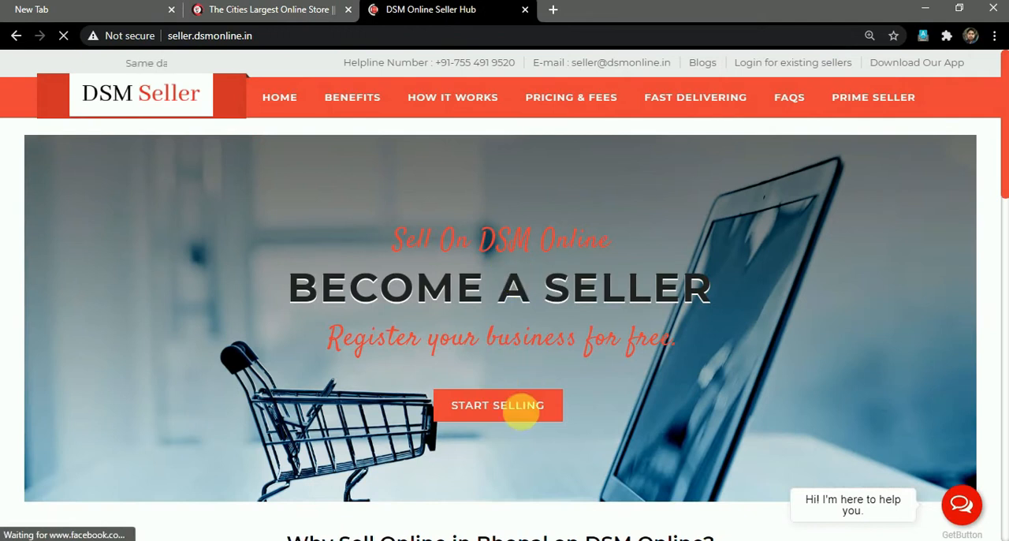
scroll(520, 413, "down", 2)
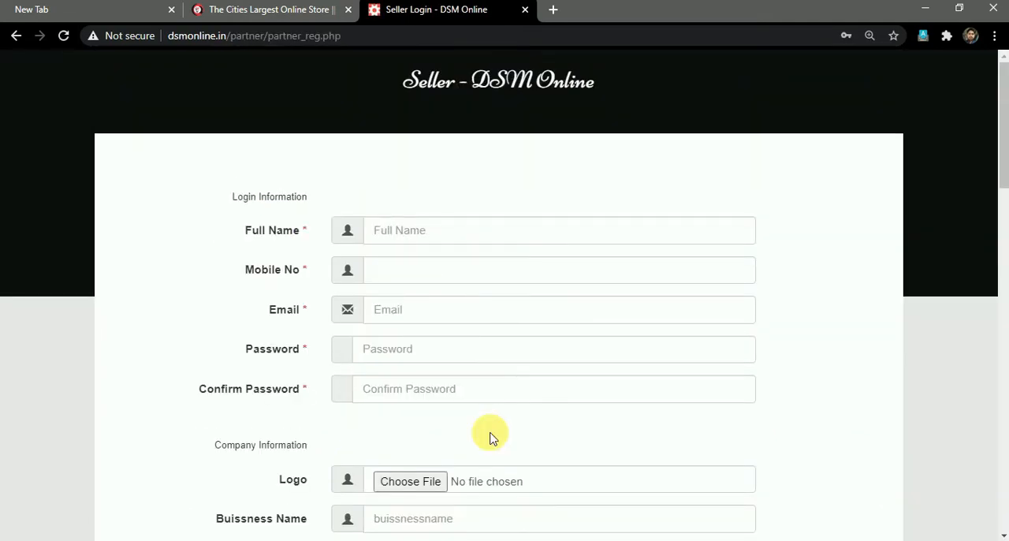
Look over the seller registration form from the login information down to the bank details and submit option.
scroll(489, 438, "down", 4)
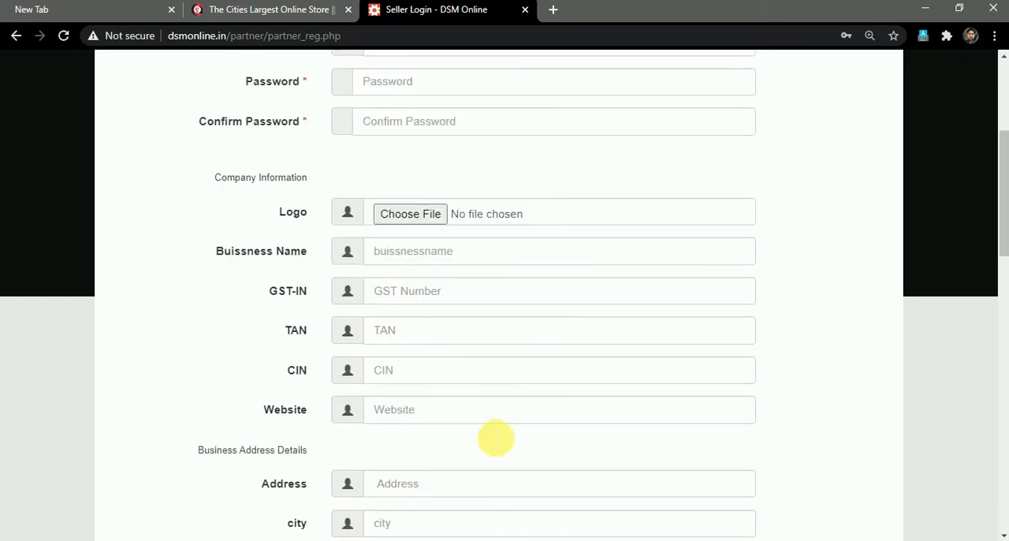
scroll(489, 438, "down", 2)
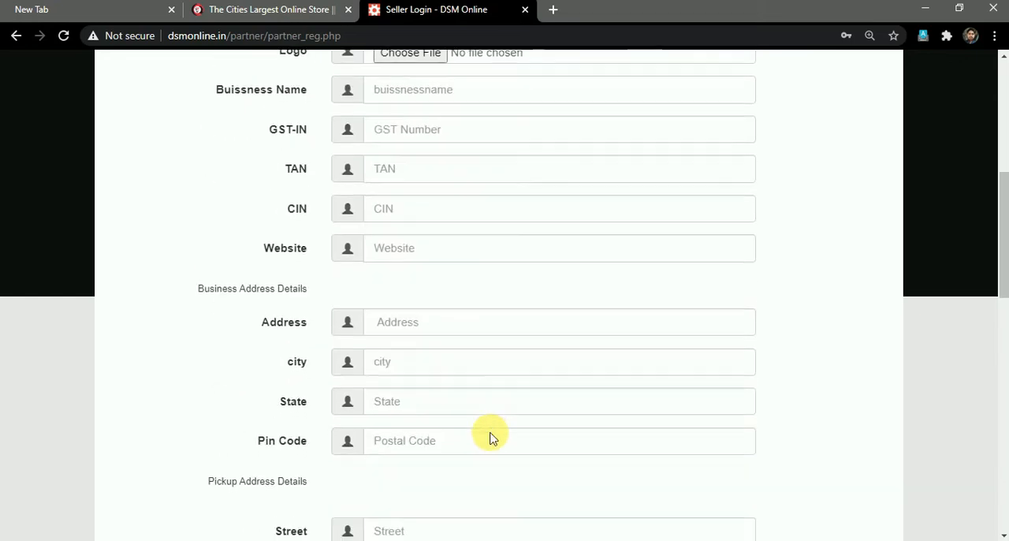
scroll(495, 439, "down", 2)
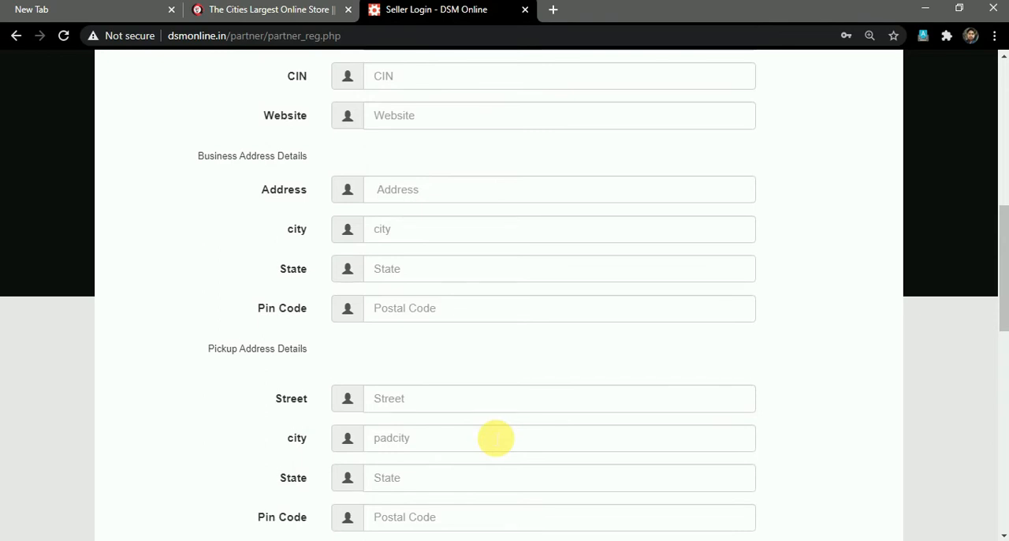
scroll(495, 438, "down", 2)
scroll(490, 432, "up", 9)
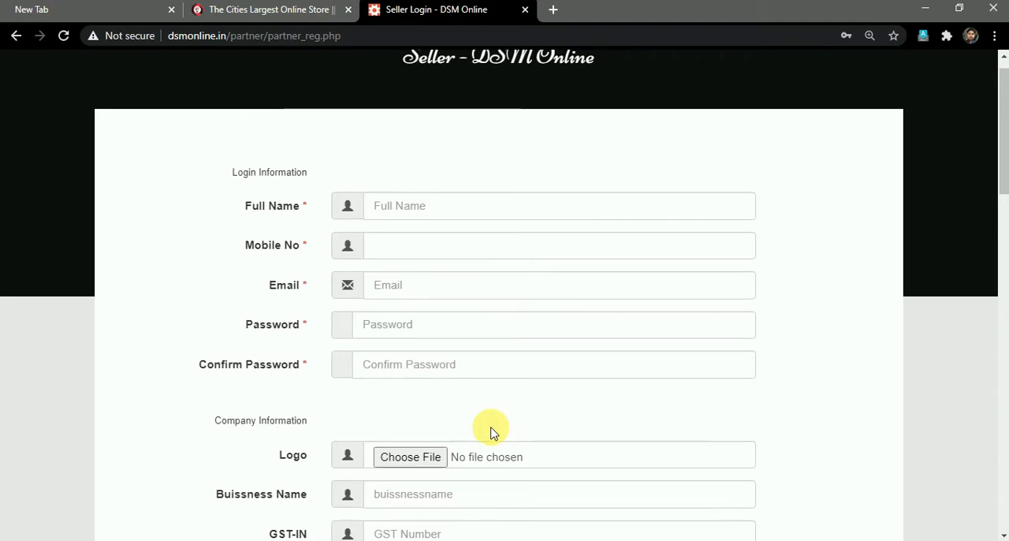
scroll(490, 432, "down", 5)
scroll(490, 432, "up", 4)
left_click(541, 178)
scroll(557, 184, "down", 3)
scroll(530, 356, "down", 7)
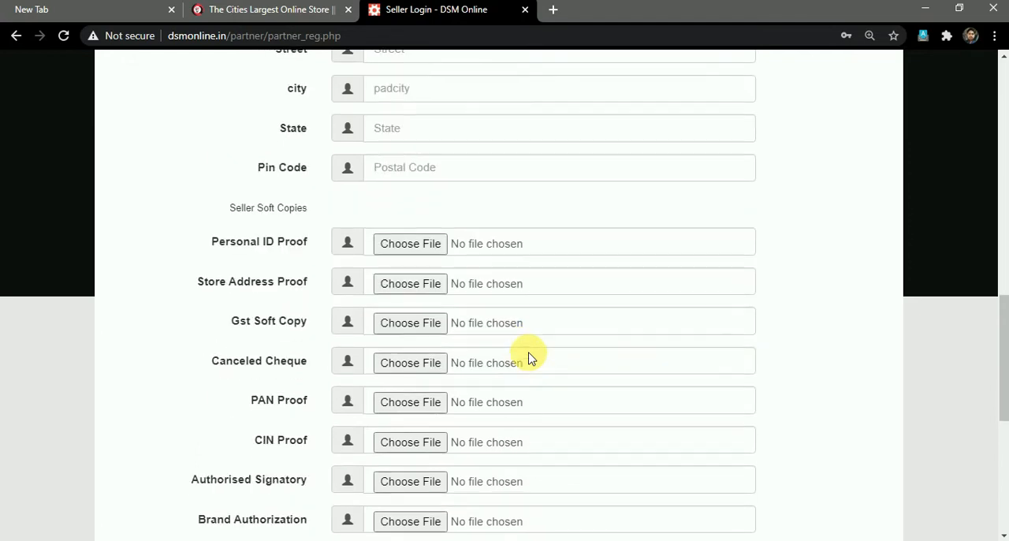
scroll(529, 356, "down", 1)
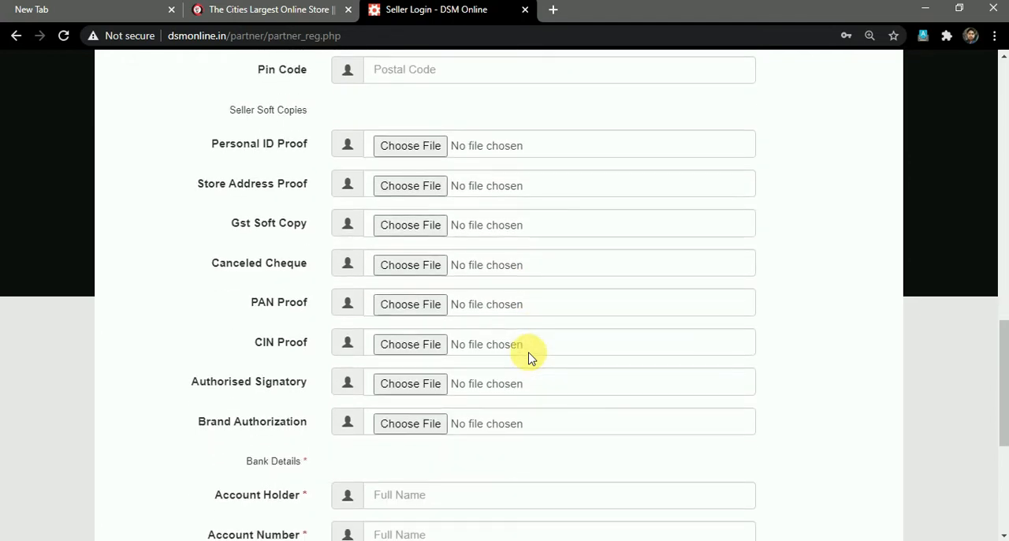
scroll(529, 356, "down", 3)
scroll(530, 356, "down", 1)
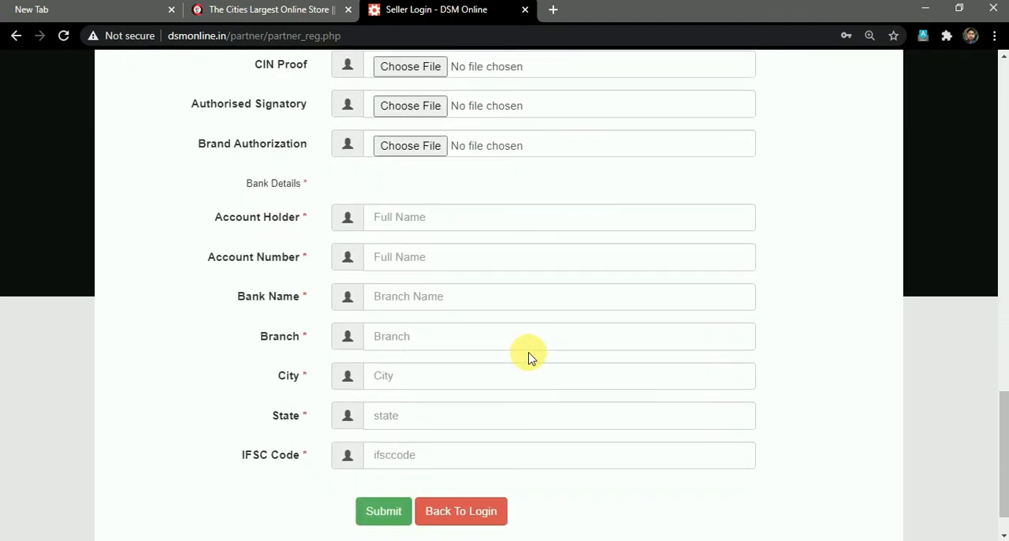
Look back through the soft copy, address and company sections up to the login information.
scroll(530, 357, "up", 3)
scroll(529, 356, "up", 2)
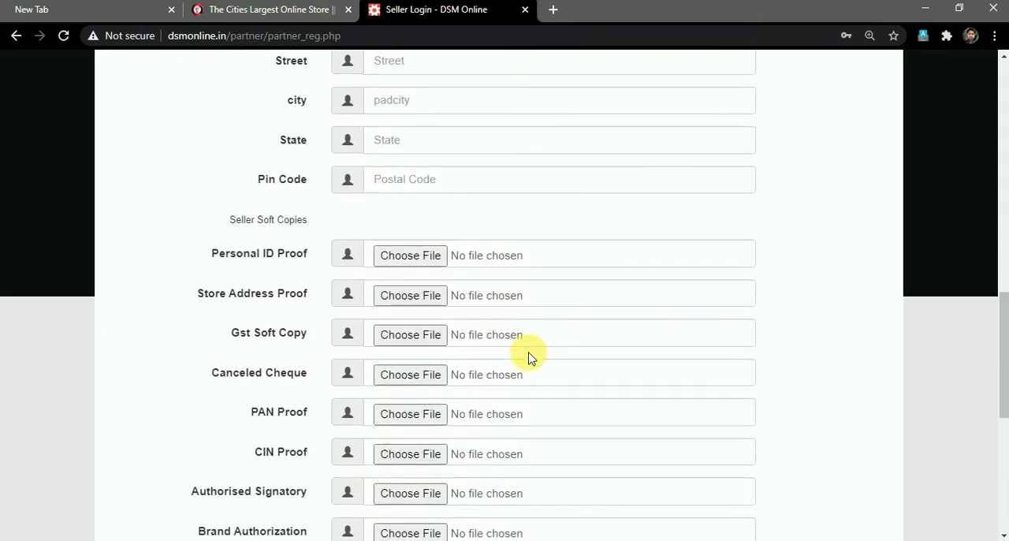
scroll(529, 356, "up", 1)
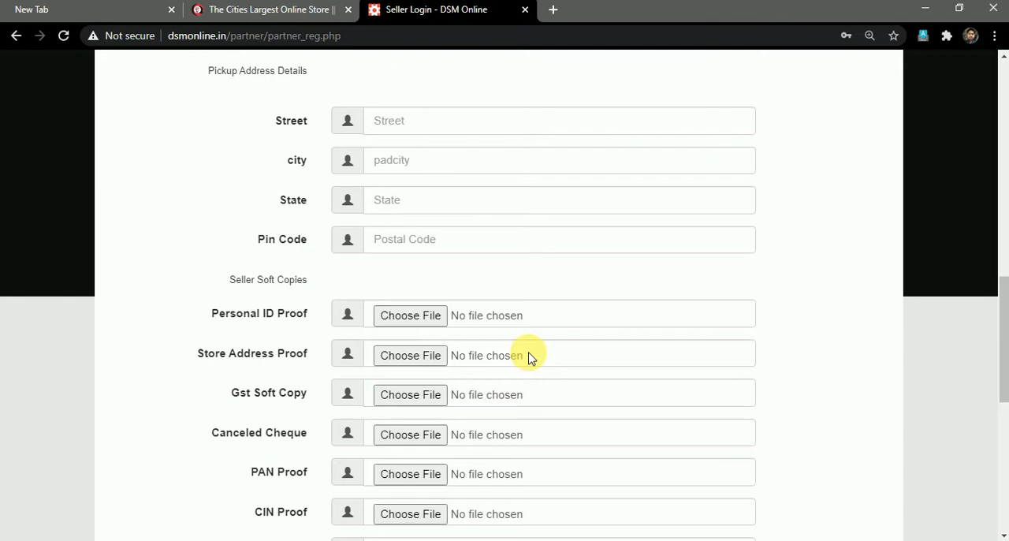
scroll(530, 356, "up", 2)
scroll(530, 356, "up", 4)
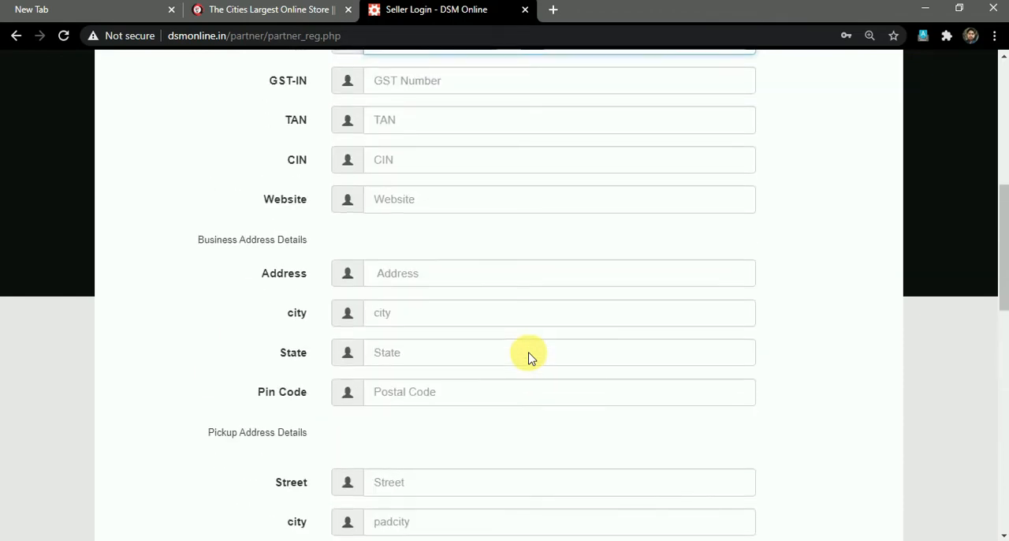
scroll(530, 356, "up", 8)
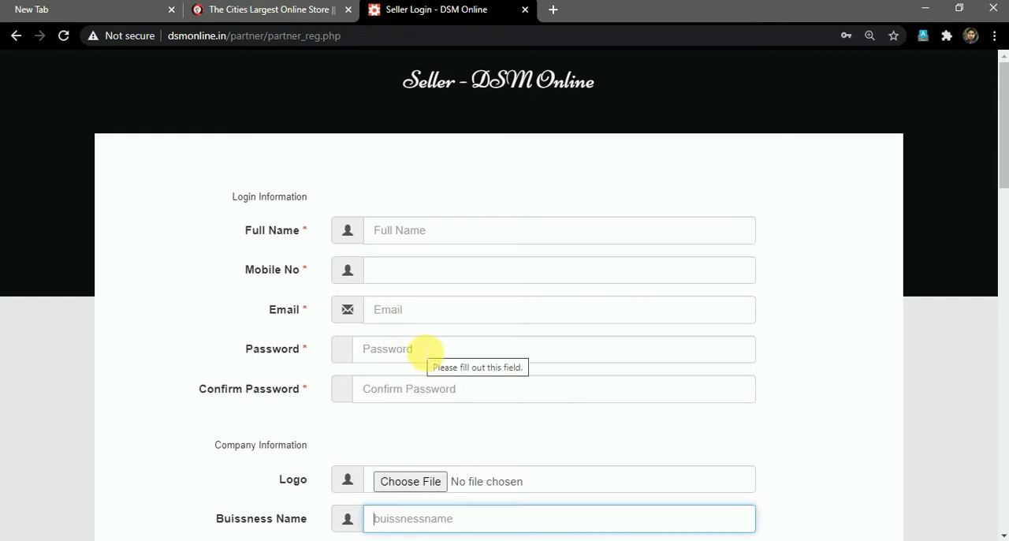
Examine the company information, business address and pickup address fields of the registration form.
scroll(426, 352, "down", 3)
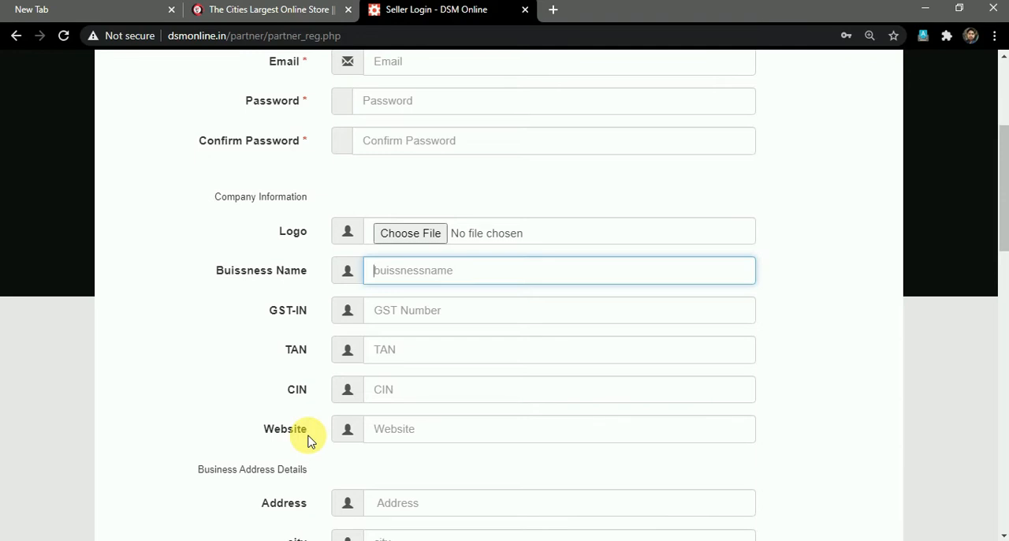
scroll(309, 440, "down", 2)
scroll(310, 430, "down", 2)
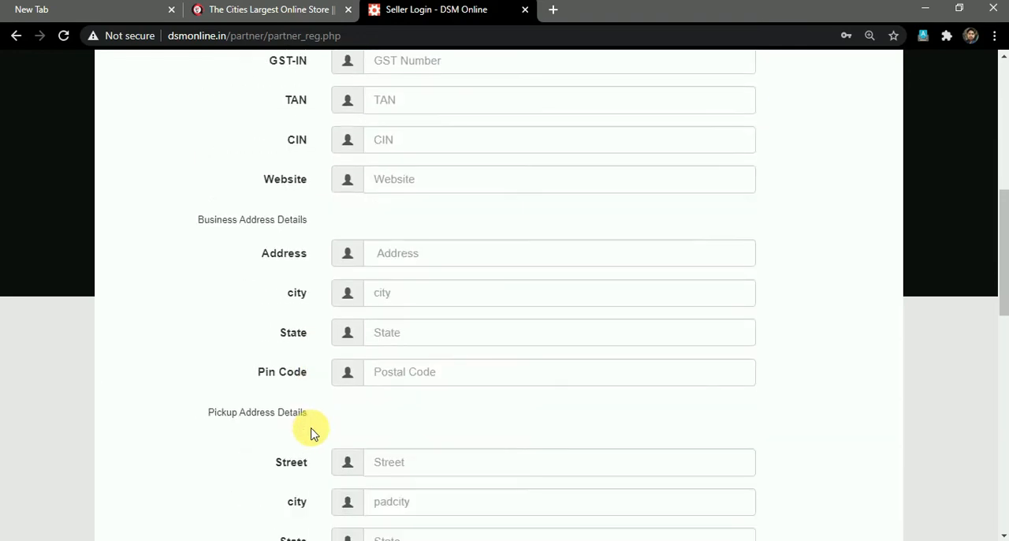
scroll(310, 433, "down", 1)
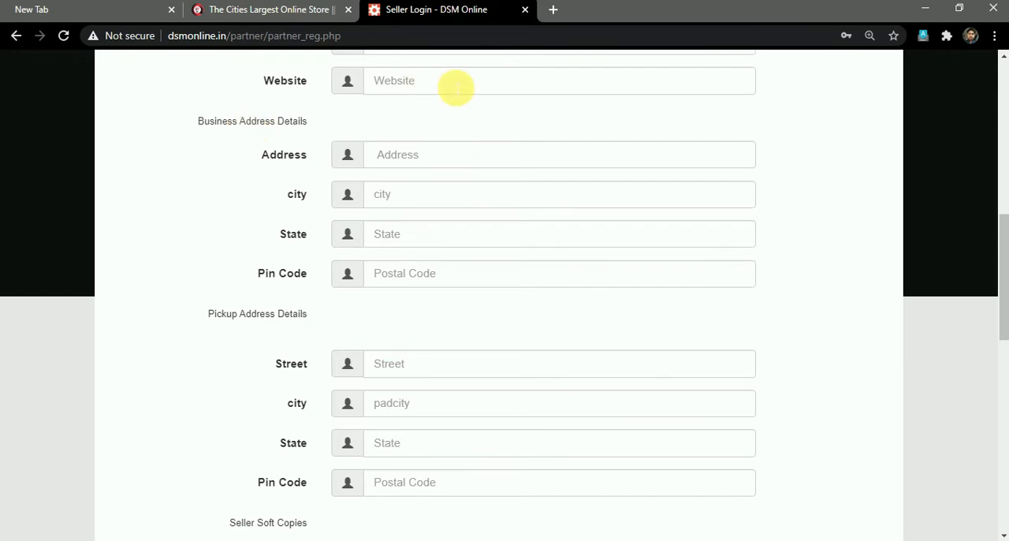
scroll(471, 404, "down", 1)
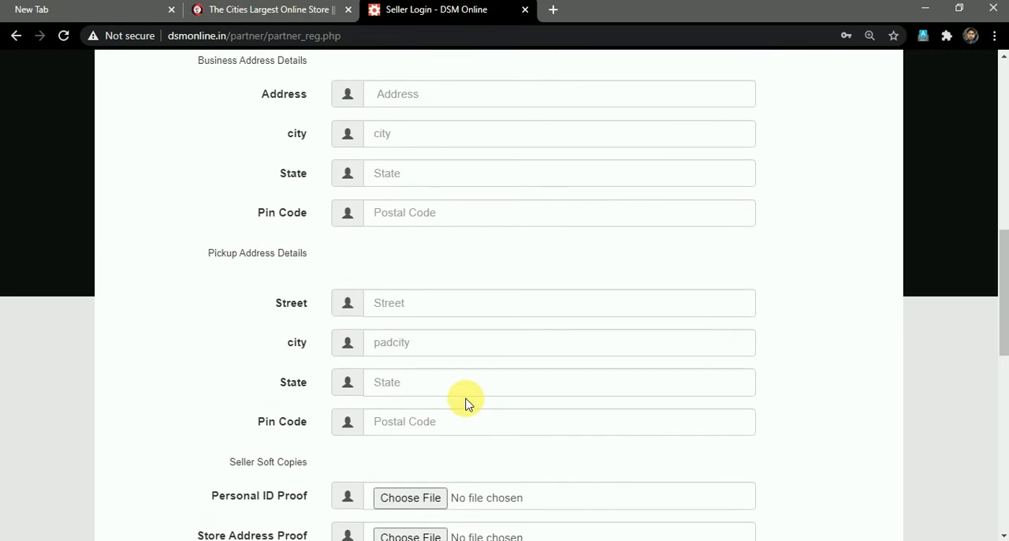
scroll(465, 403, "up", 1)
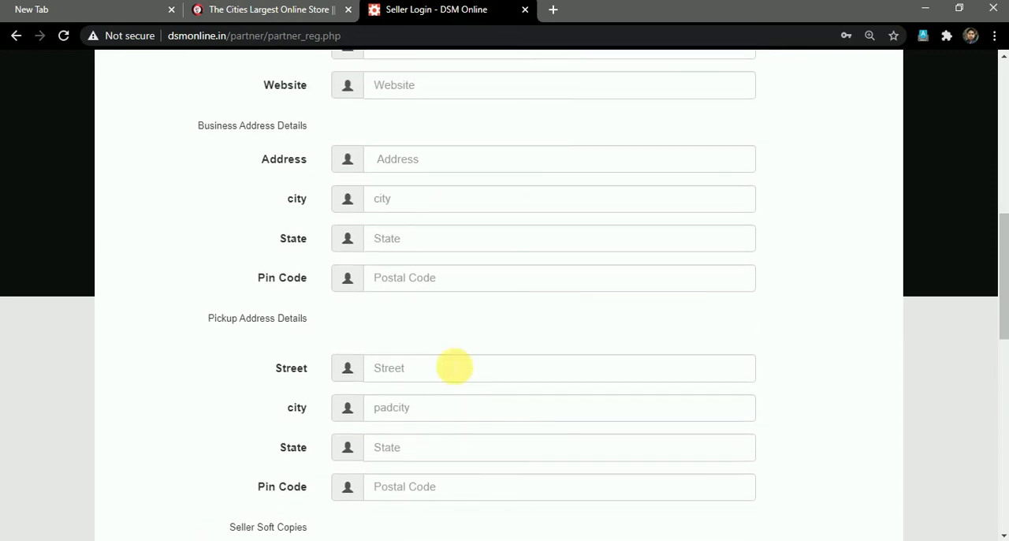
scroll(463, 279, "down", 3)
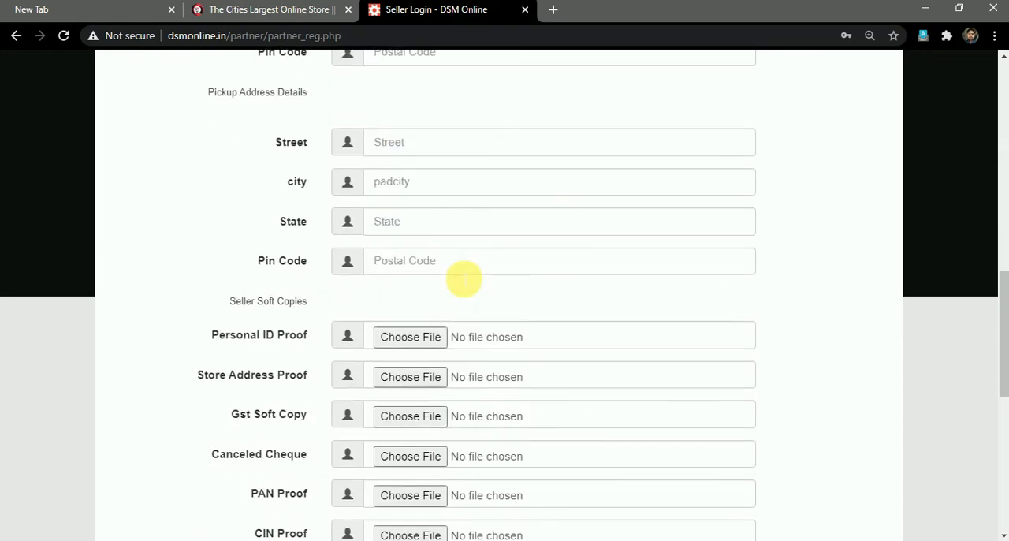
Examine the required Seller Soft Copies uploads and the Bank Details fields at the end of the form.
scroll(464, 279, "down", 1)
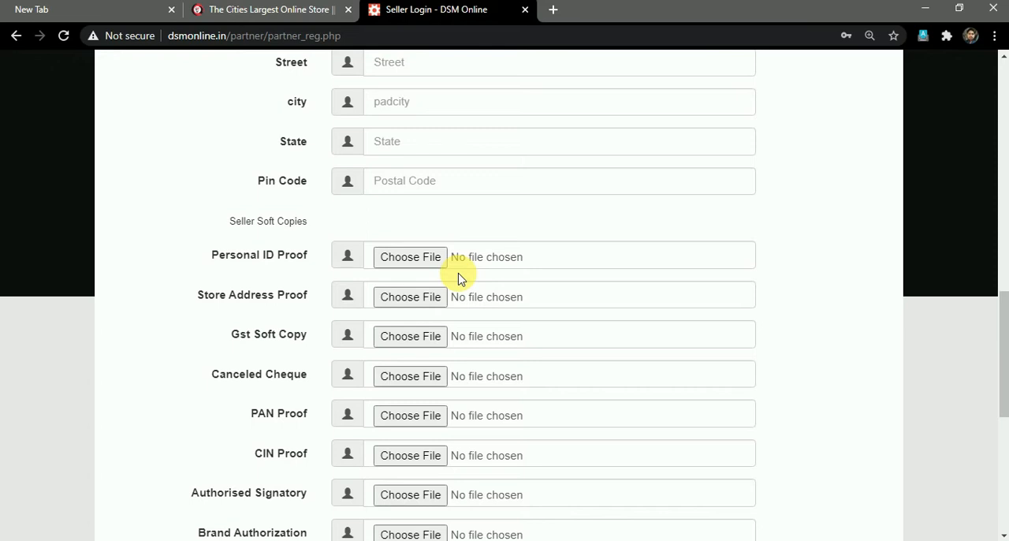
scroll(461, 279, "down", 2)
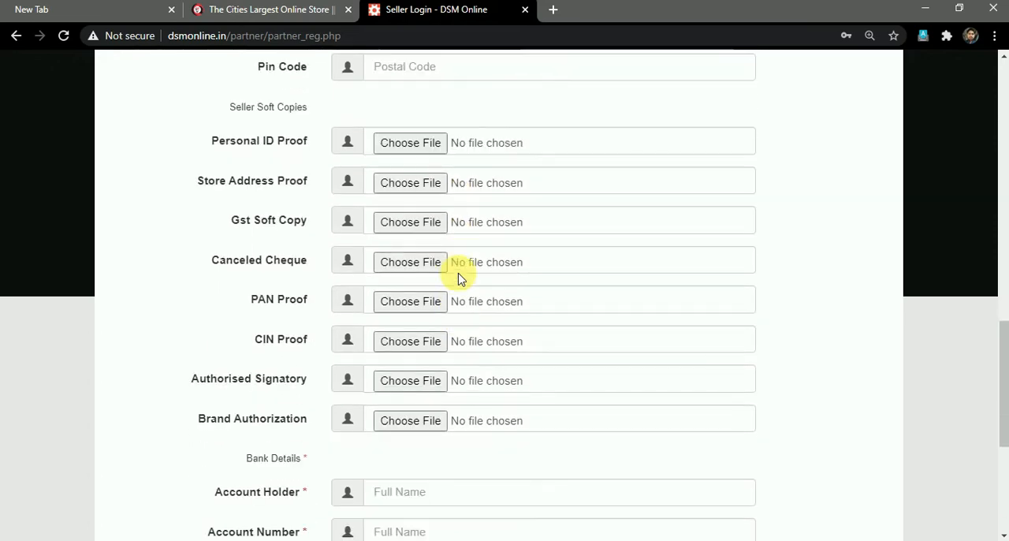
scroll(461, 279, "down", 3)
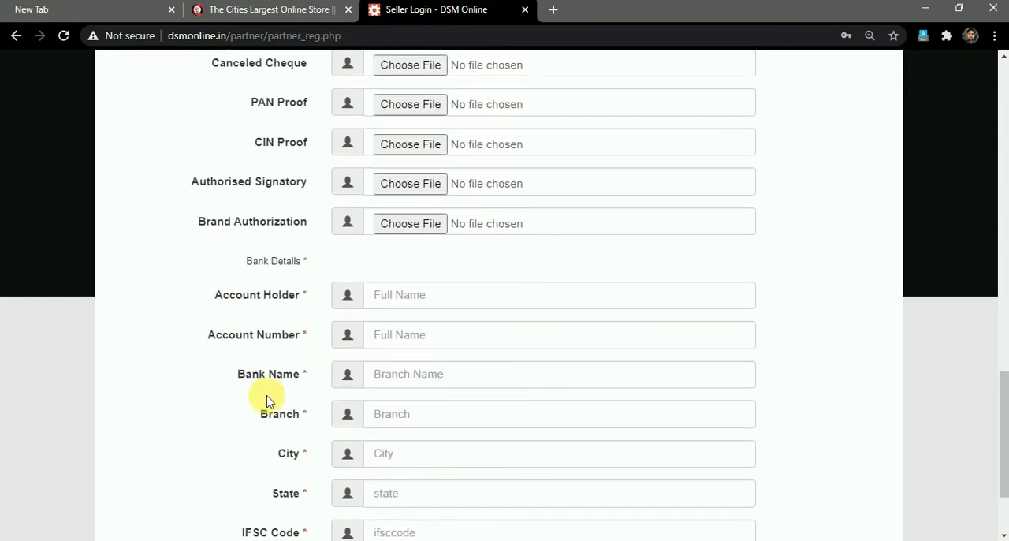
scroll(266, 401, "down", 1)
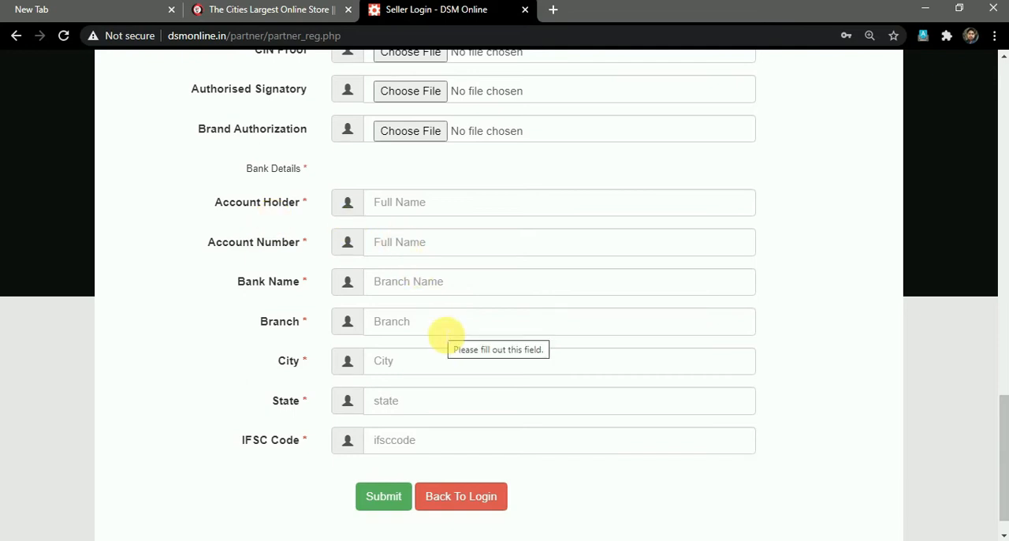
Fill in the seller's full name, mobile number and e-mail in the Login Information section.
scroll(615, 300, "up", 3)
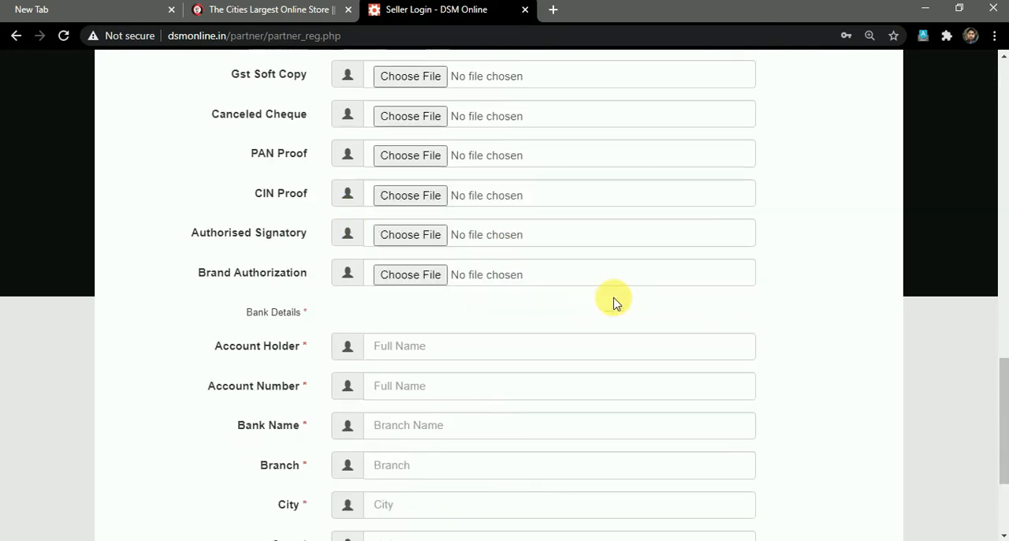
scroll(615, 301, "up", 5)
left_click(614, 302)
scroll(614, 301, "up", 9)
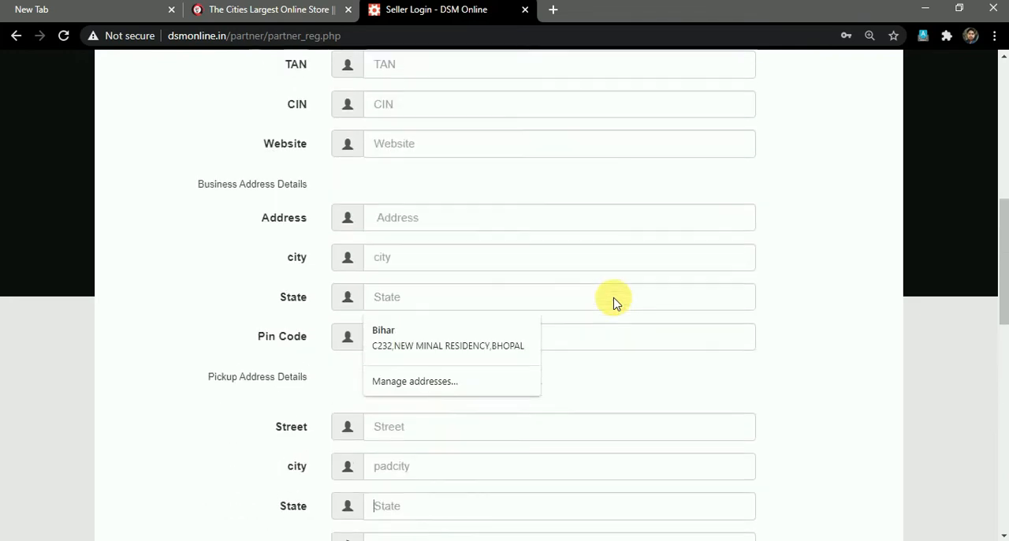
left_click(418, 238)
Enter the account password and repeat it in the Confirm Password field.
left_click(438, 357)
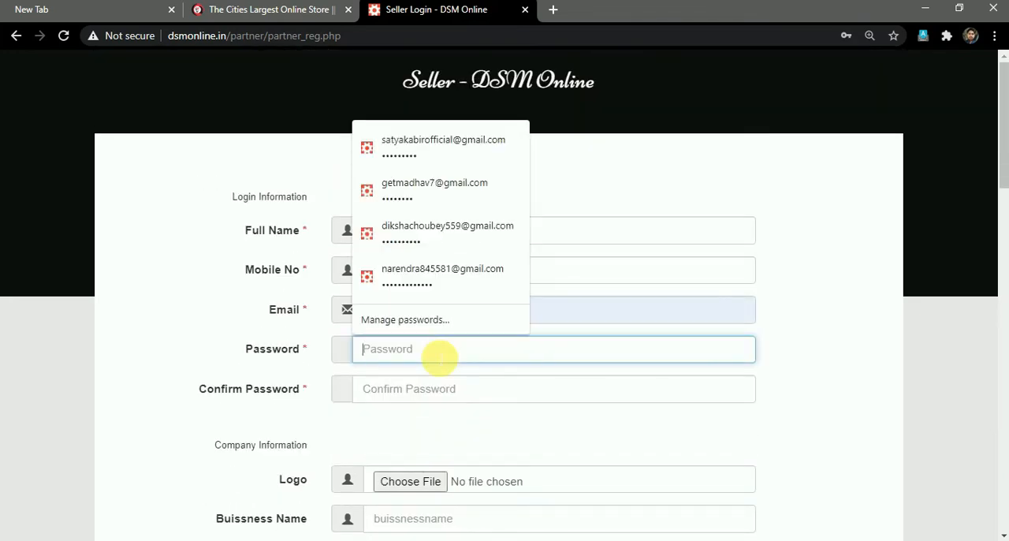
type("12345")
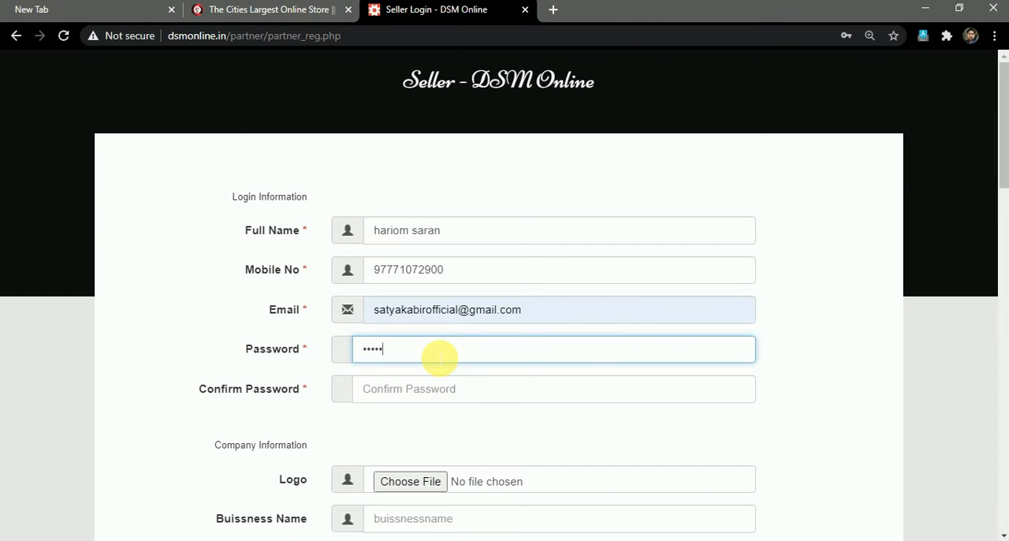
type("6789")
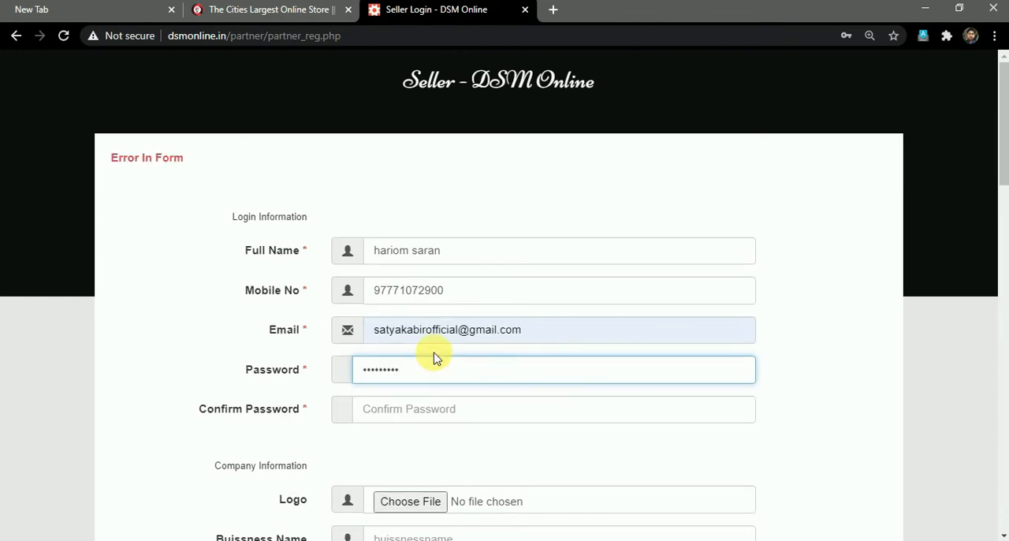
left_click(432, 416)
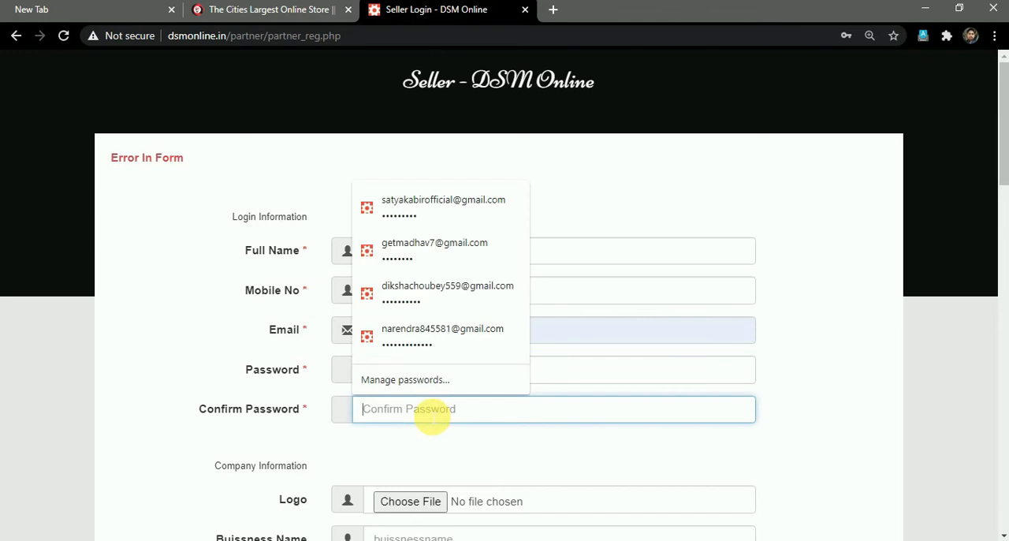
type("123456789")
Fill in the company information with business name satyakabir E-solutions and the company's GST-IN, TAN and CIN numbers.
scroll(439, 409, "down", 2)
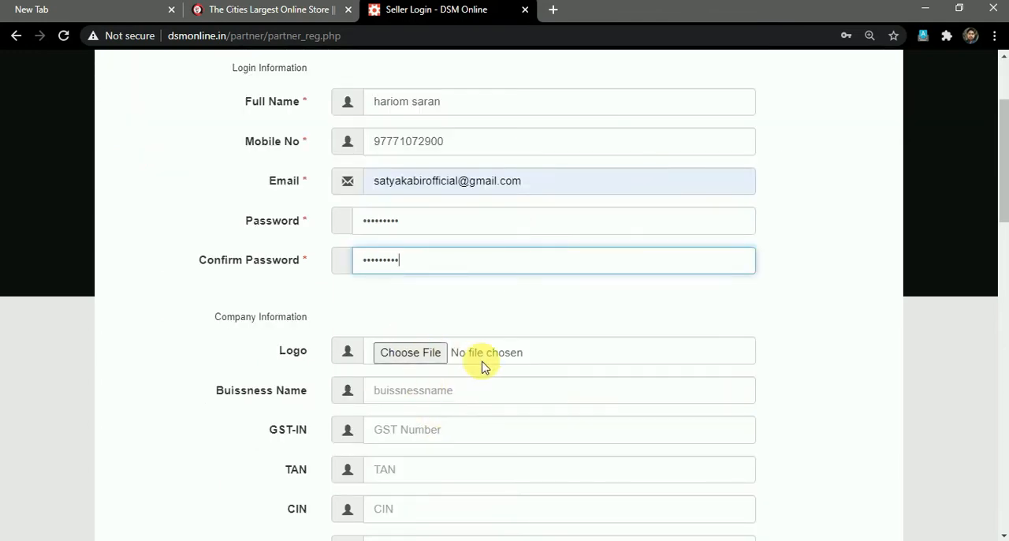
left_click(434, 392)
left_click(392, 371)
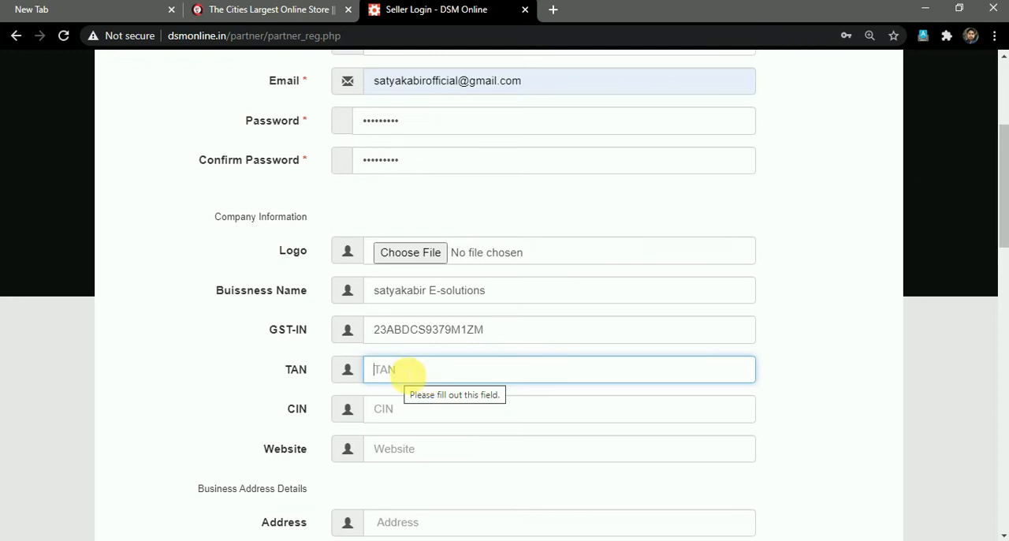
left_click(417, 409)
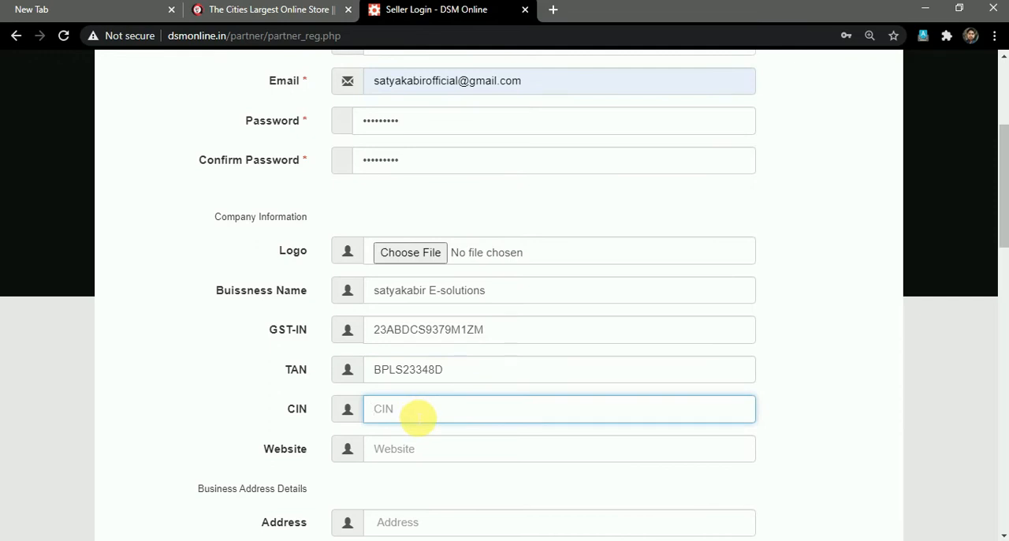
Enter SAYAKABIR.COM as the company website.
left_click(426, 454)
scroll(438, 457, "down", 1)
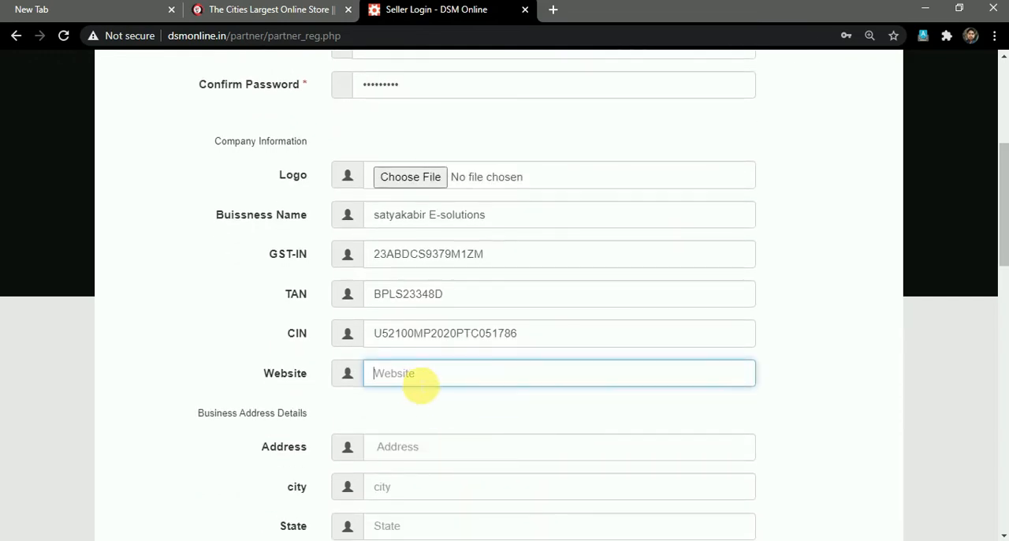
type("SAYAKABIR.COM")
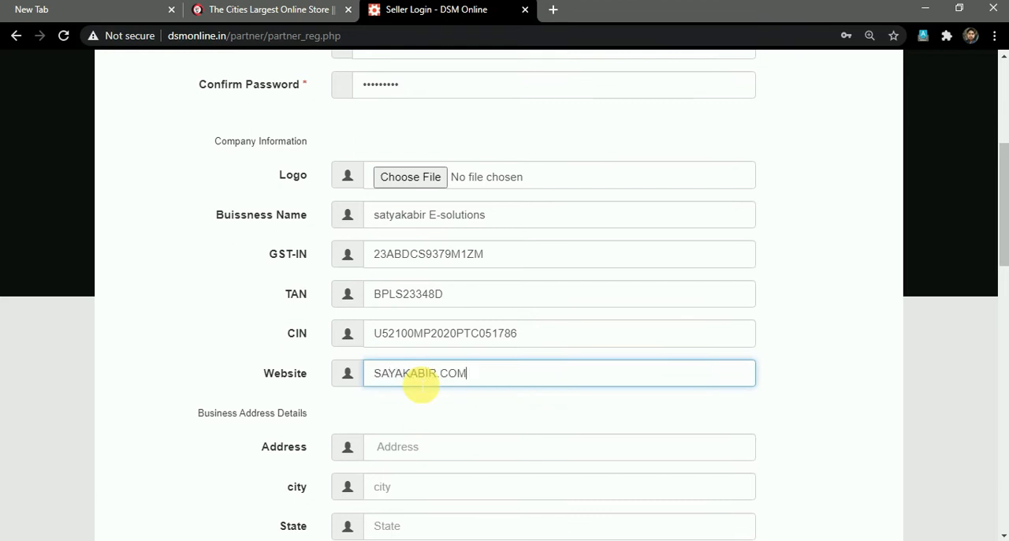
Fill in the business address details with the company's address, city, state and pin code.
scroll(465, 404, "down", 1)
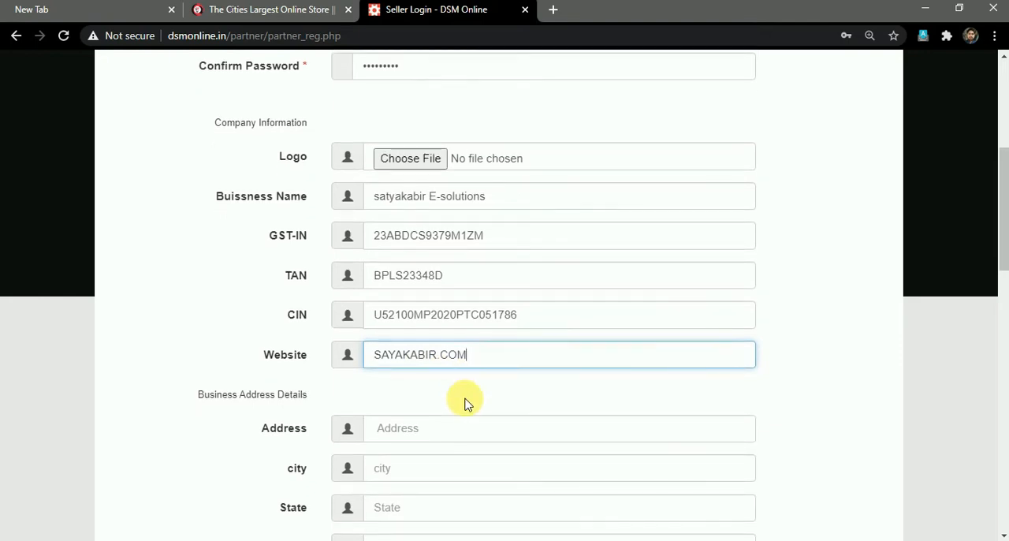
scroll(457, 428, "down", 1)
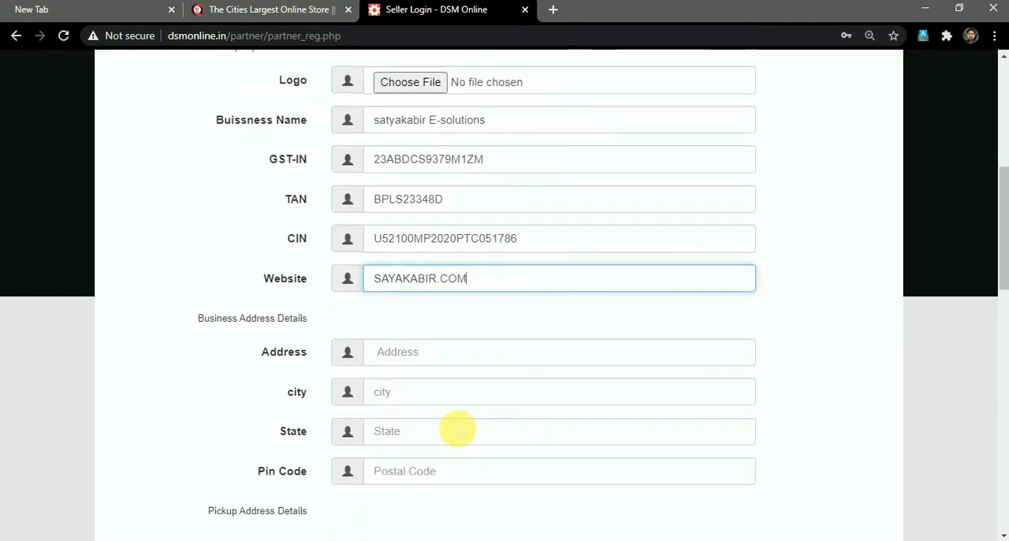
scroll(457, 428, "up", 1)
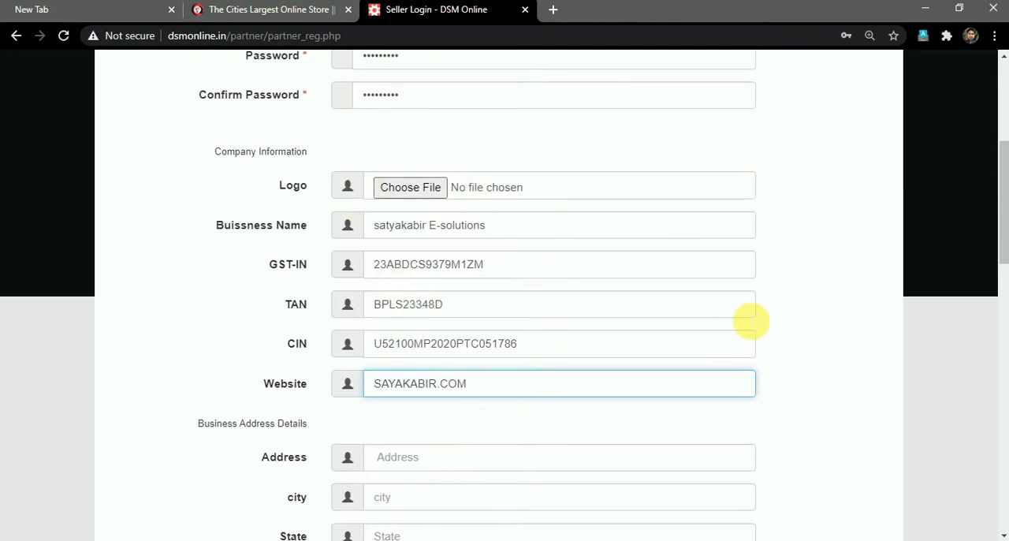
scroll(750, 322, "down", 1)
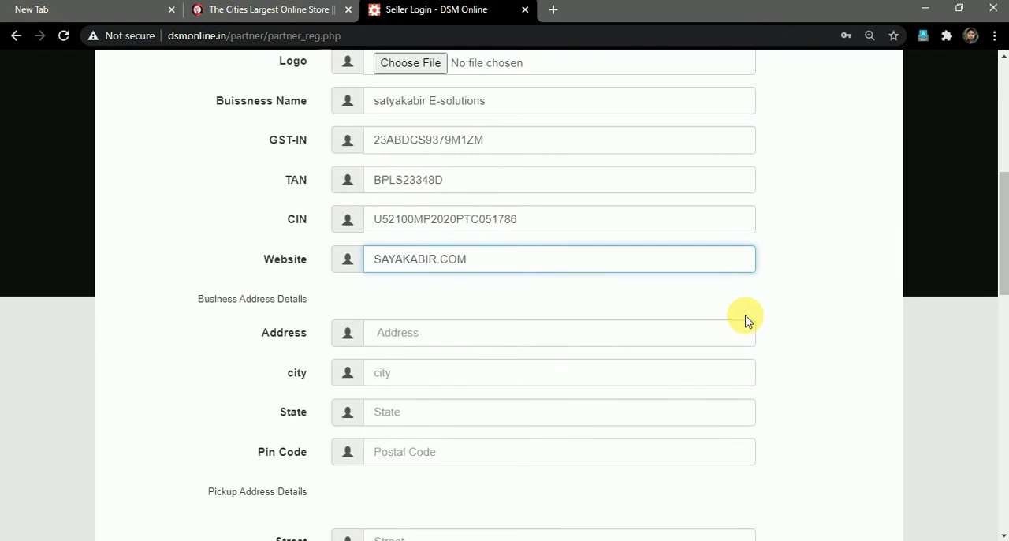
scroll(748, 321, "down", 3)
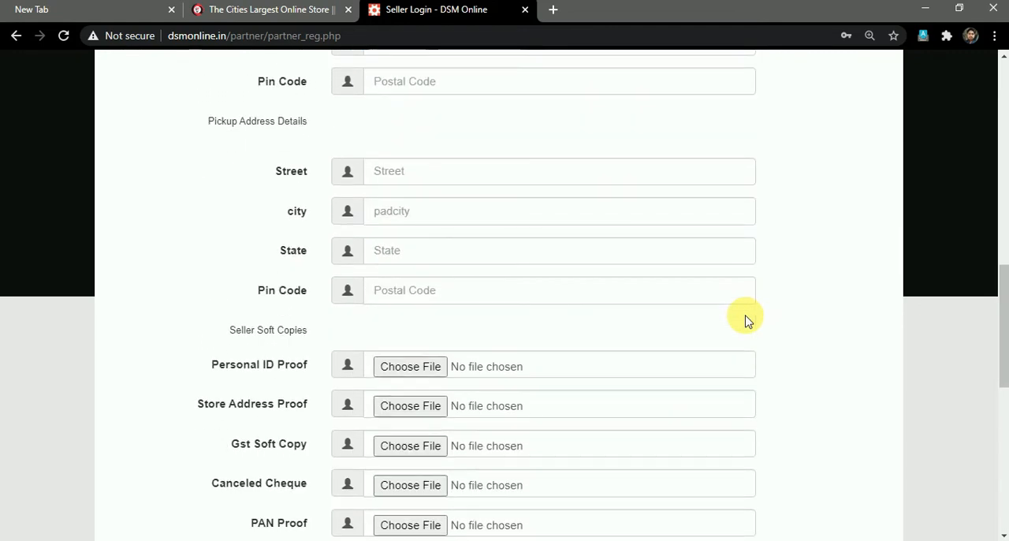
scroll(748, 321, "up", 2)
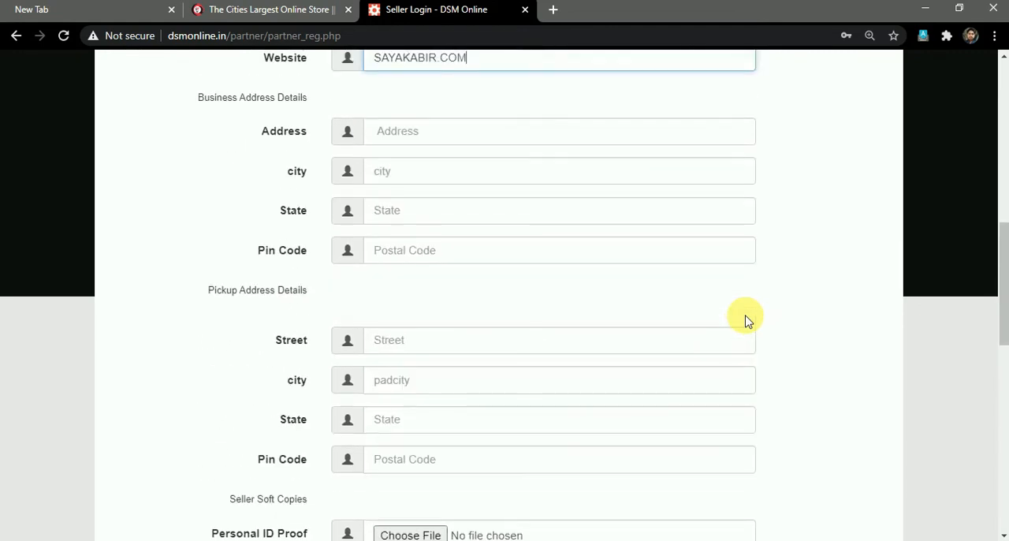
scroll(748, 321, "up", 1)
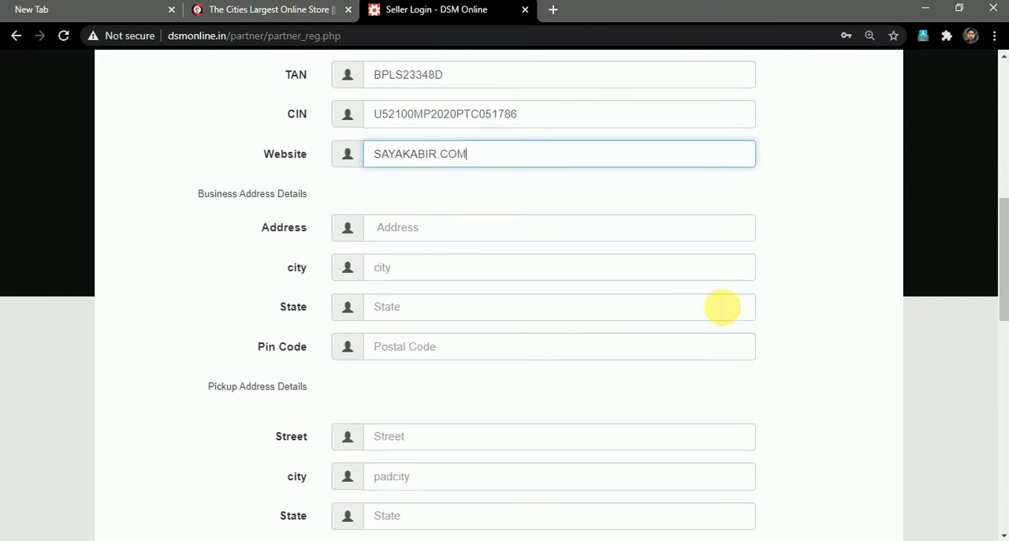
left_click(424, 227)
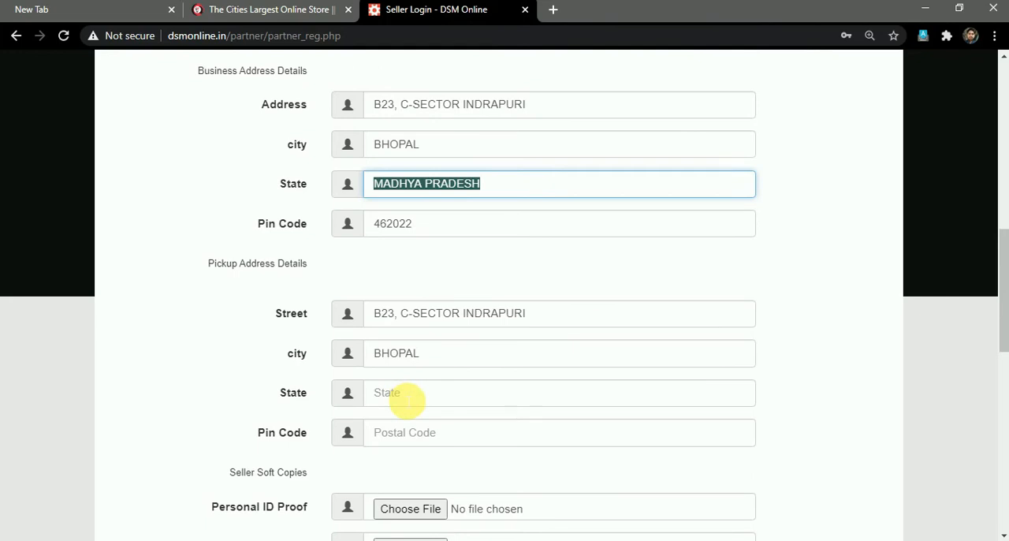
Complete the pickup address details using the same location as the business address, including state and pin code.
left_click(406, 394)
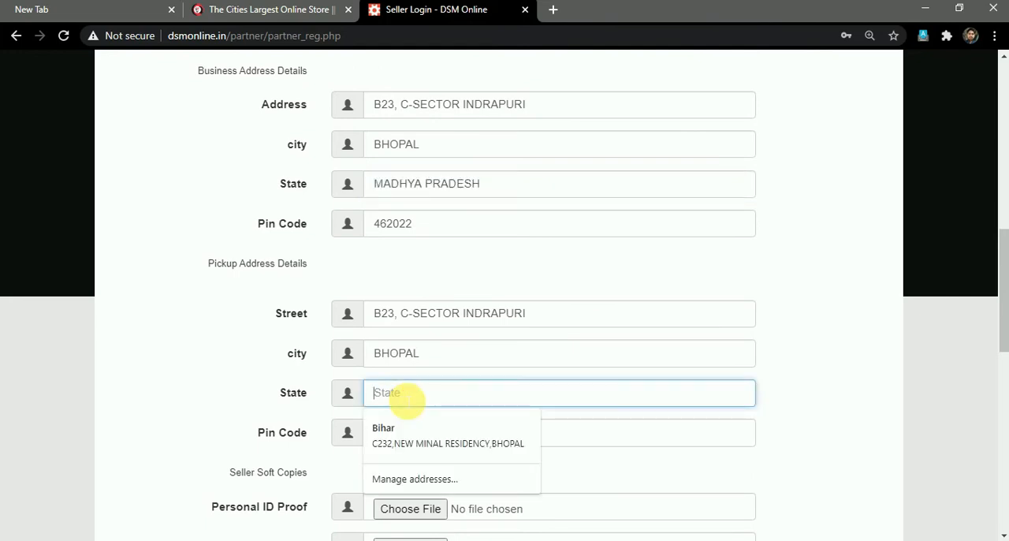
type("MADHYA PRADESH")
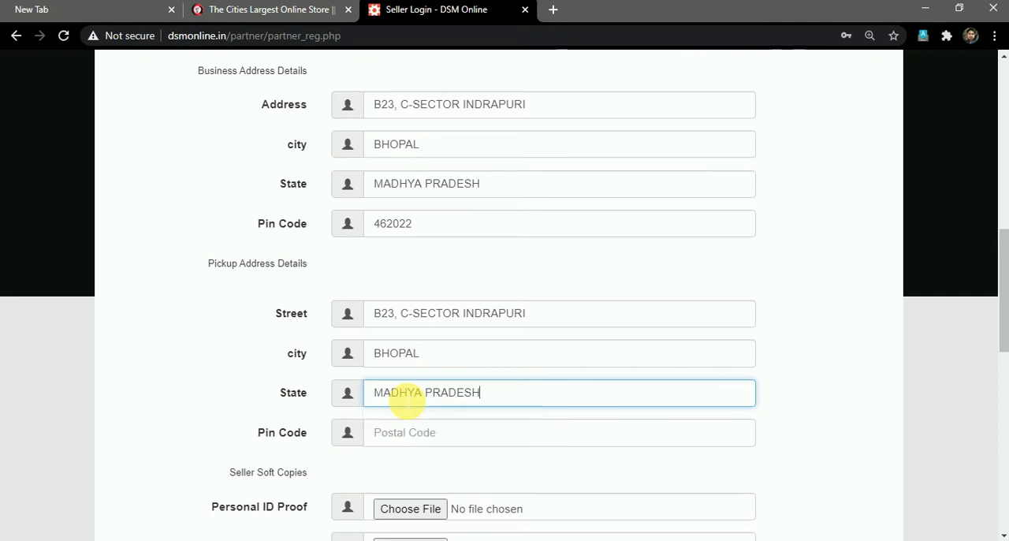
left_click(426, 432)
type("462022")
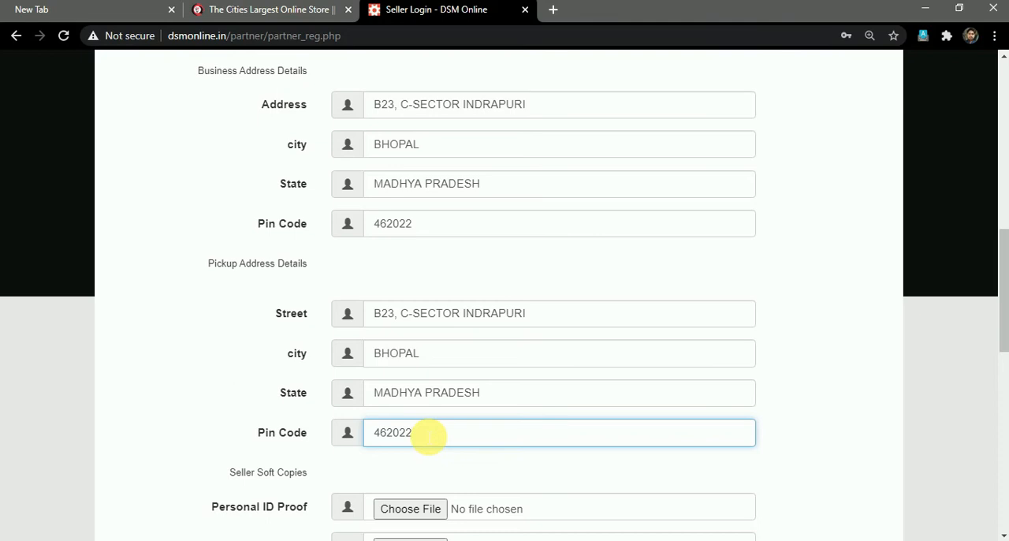
Review the completed address sections and examine the documents requested under Seller Soft Copies.
scroll(475, 449, "down", 3)
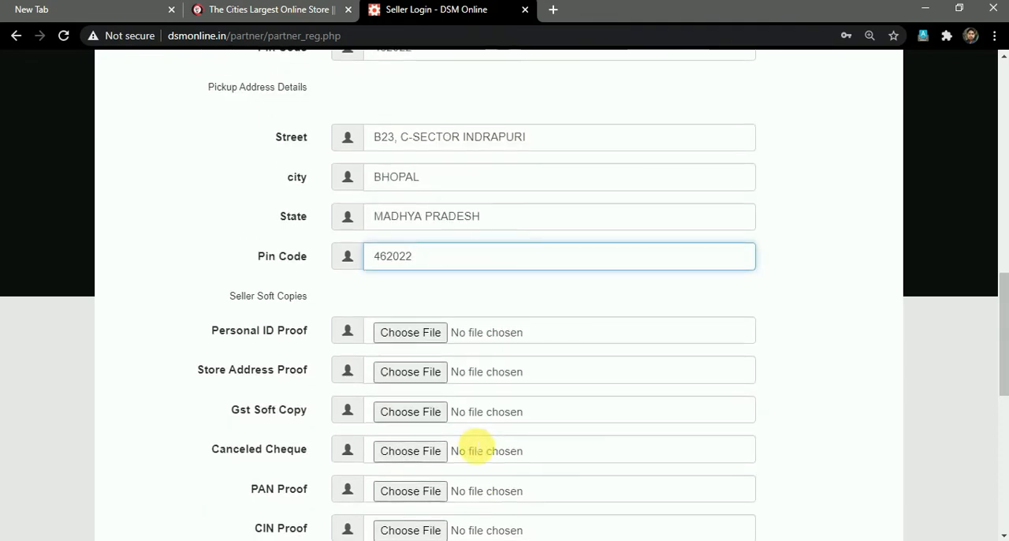
scroll(476, 449, "up", 2)
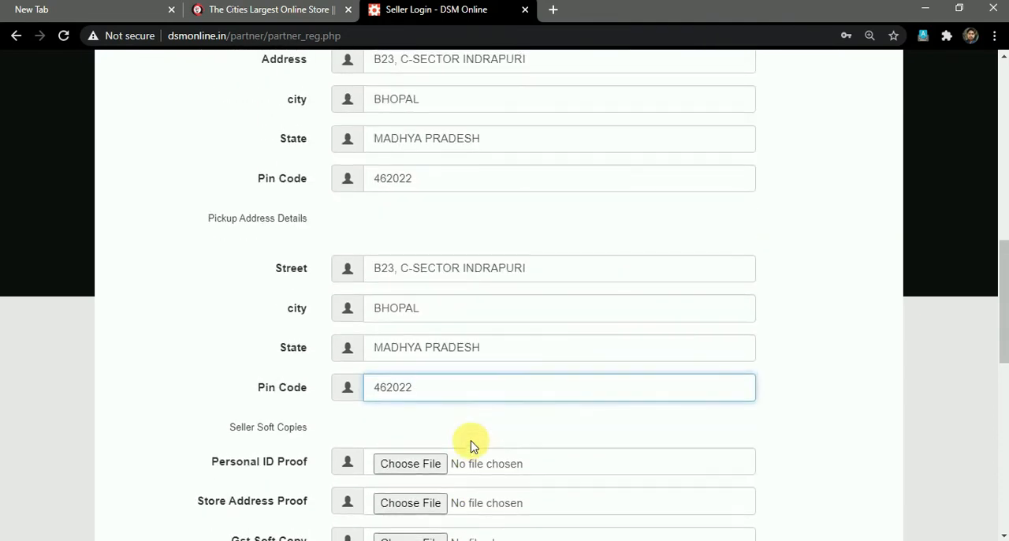
scroll(470, 444, "up", 2)
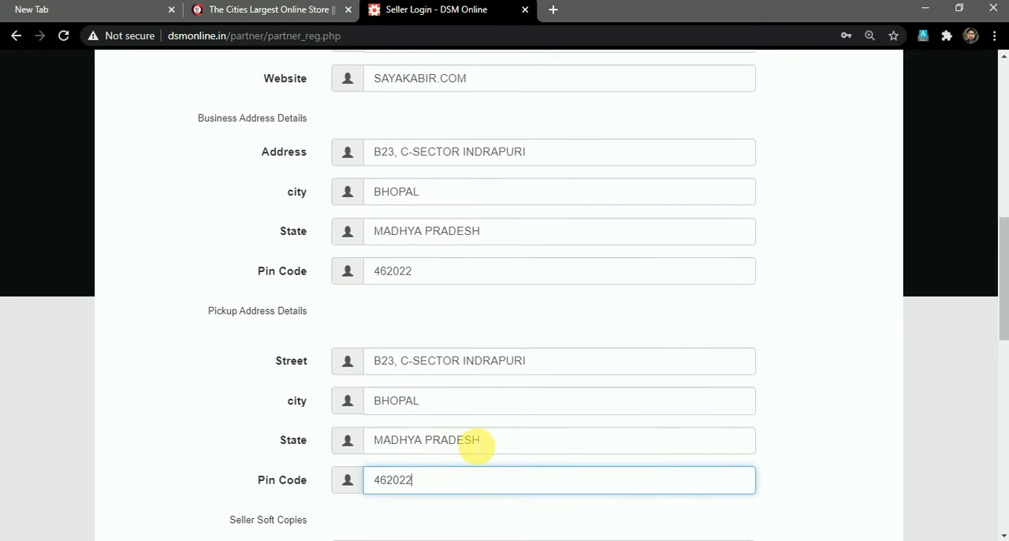
scroll(475, 447, "down", 2)
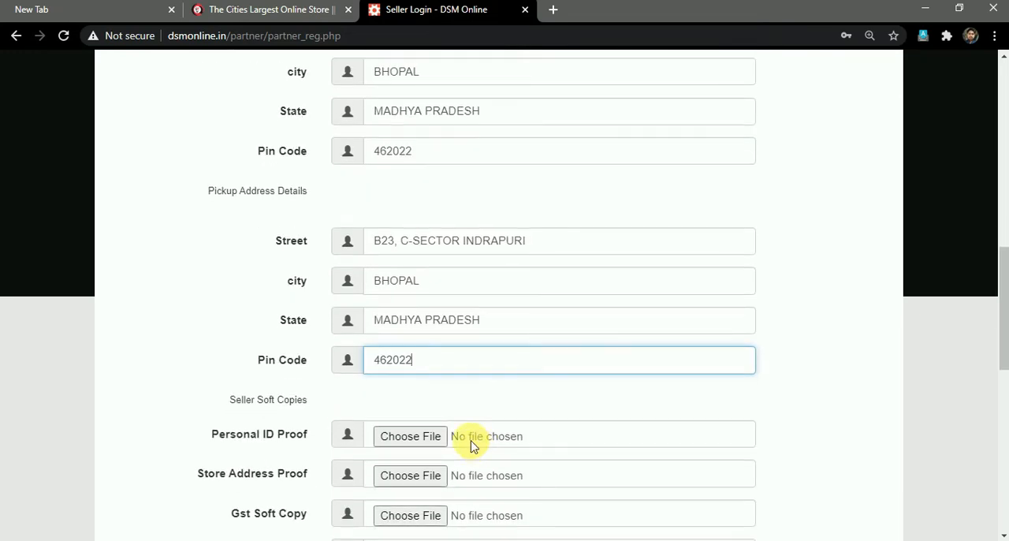
scroll(472, 446, "down", 2)
scroll(472, 446, "down", 2)
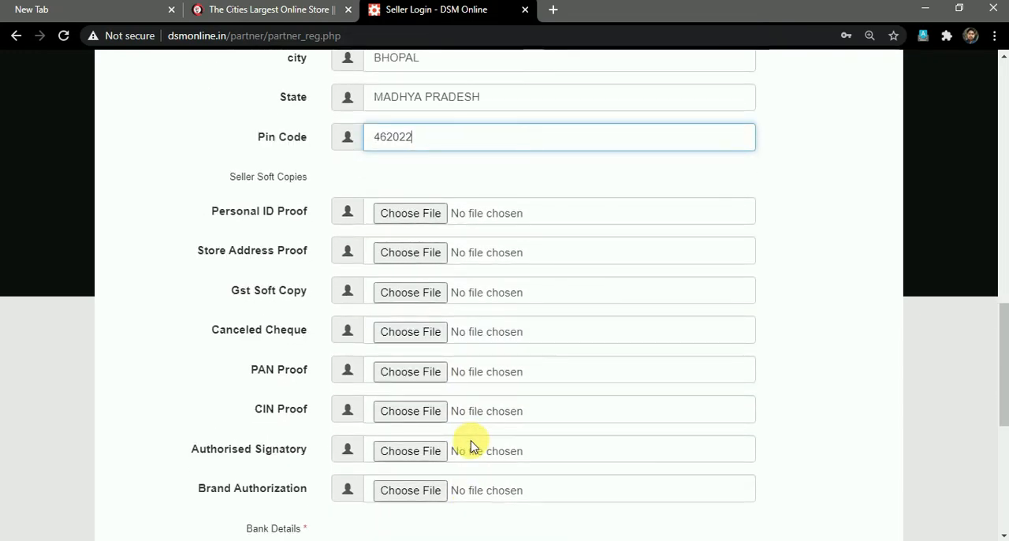
scroll(472, 447, "down", 1)
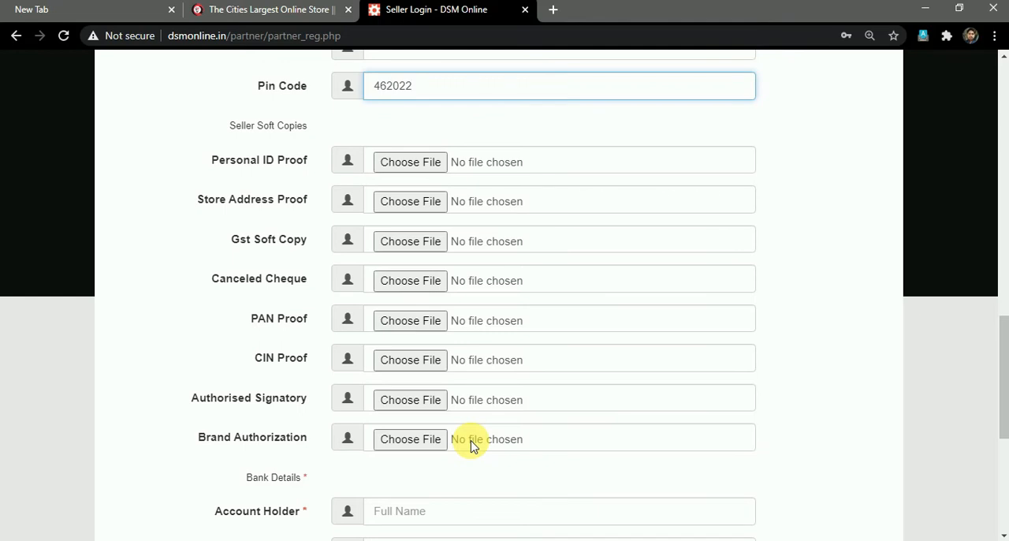
scroll(470, 441, "down", 1)
scroll(394, 266, "up", 2)
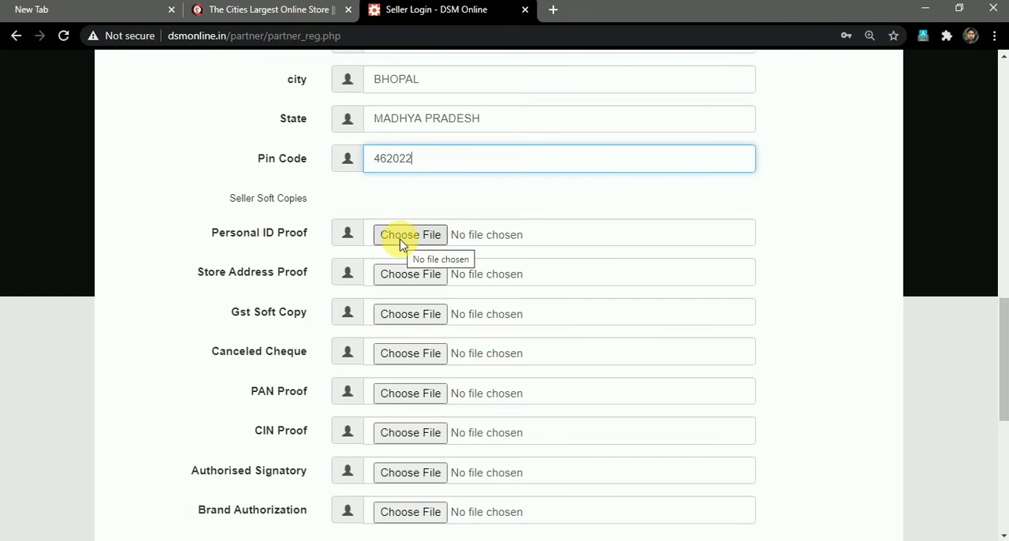
Attach id proof aadhar.jpeg as the Personal ID Proof and store address proof.jpeg as the Store Address Proof.
left_click(402, 244)
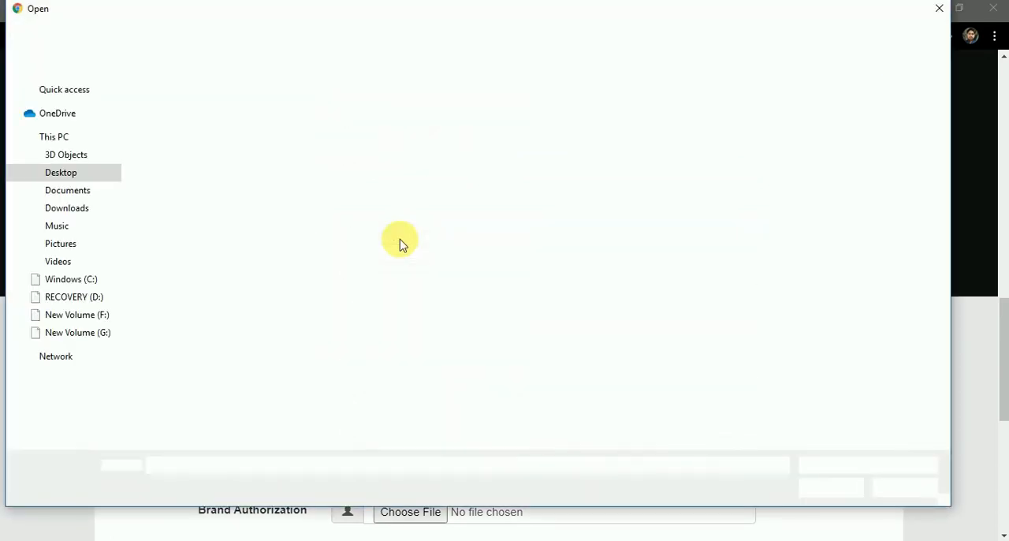
double_click(250, 257)
left_click(390, 271)
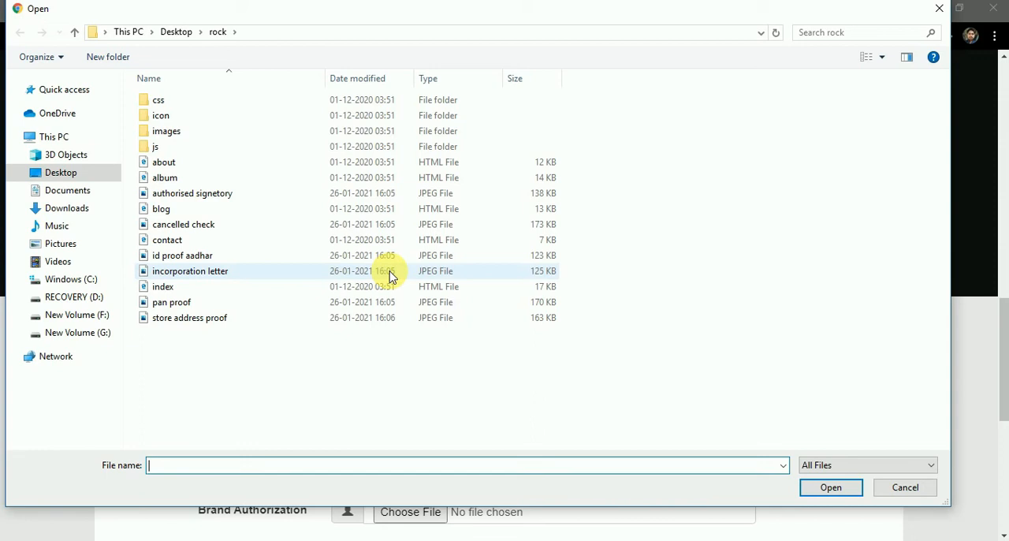
key("Escape")
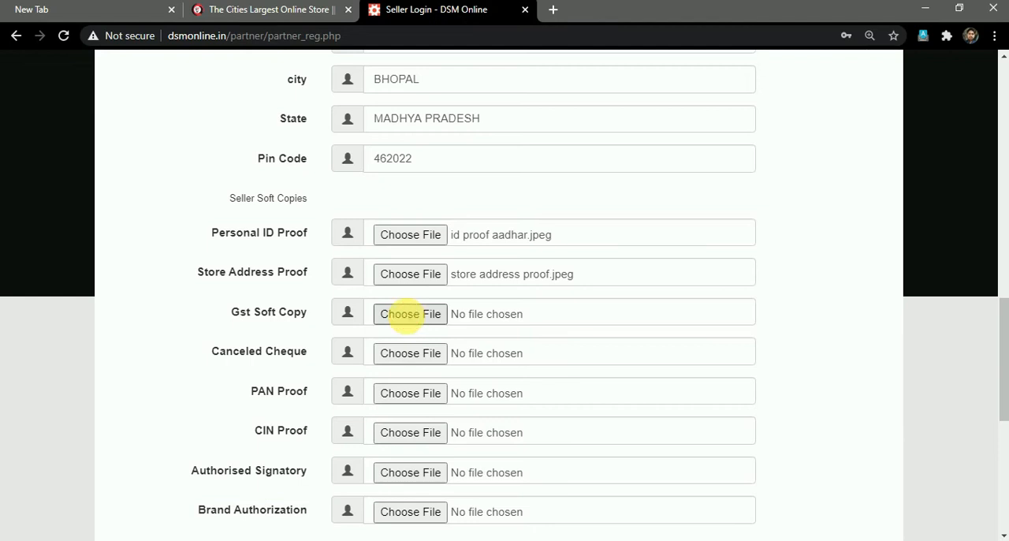
Attach incorporation letter.jpeg from the rock folder as the Gst Soft Copy.
left_click(408, 316)
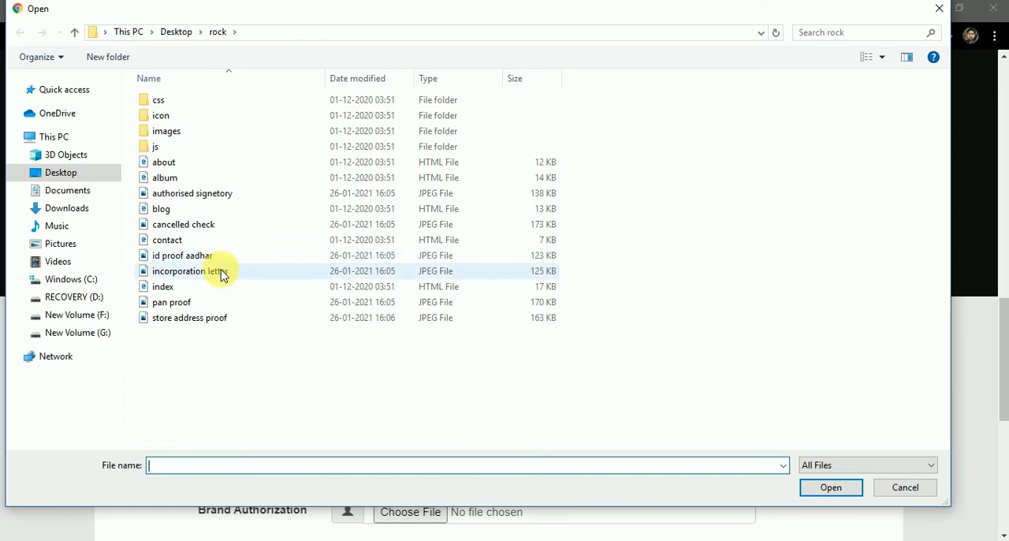
left_click(224, 275)
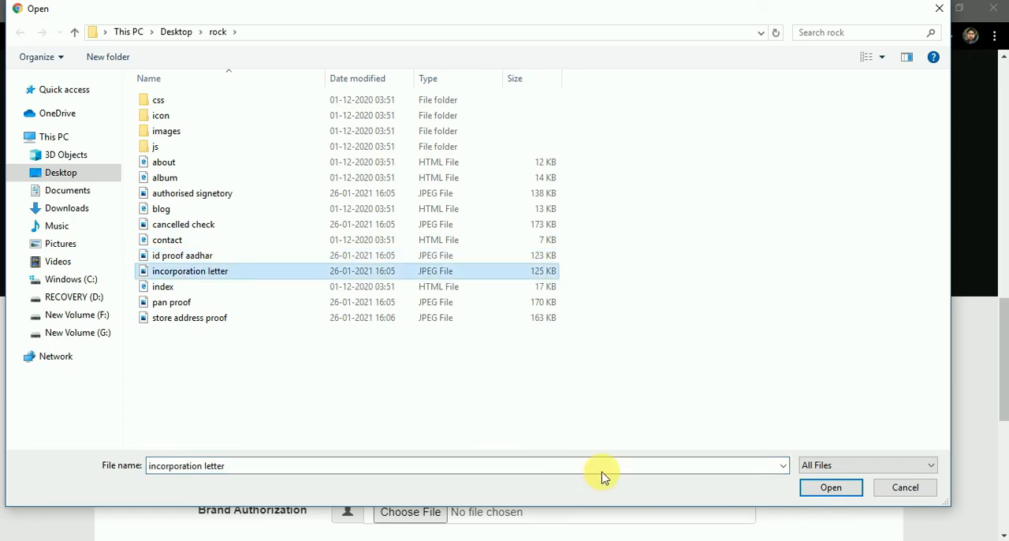
left_click(831, 487)
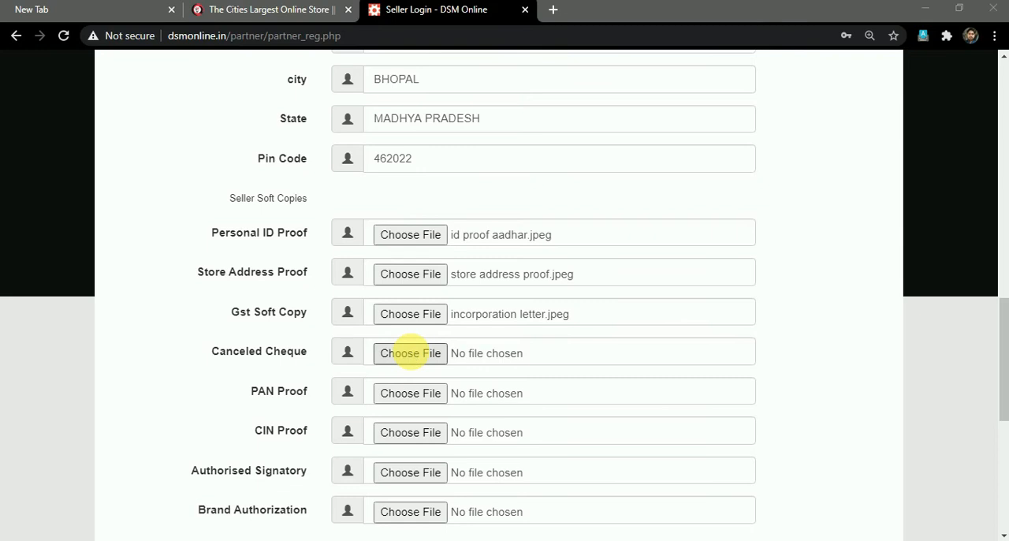
Attach cancelled check.jpeg as the Canceled Cheque and pan proof.jpeg as the PAN Proof.
left_click(411, 353)
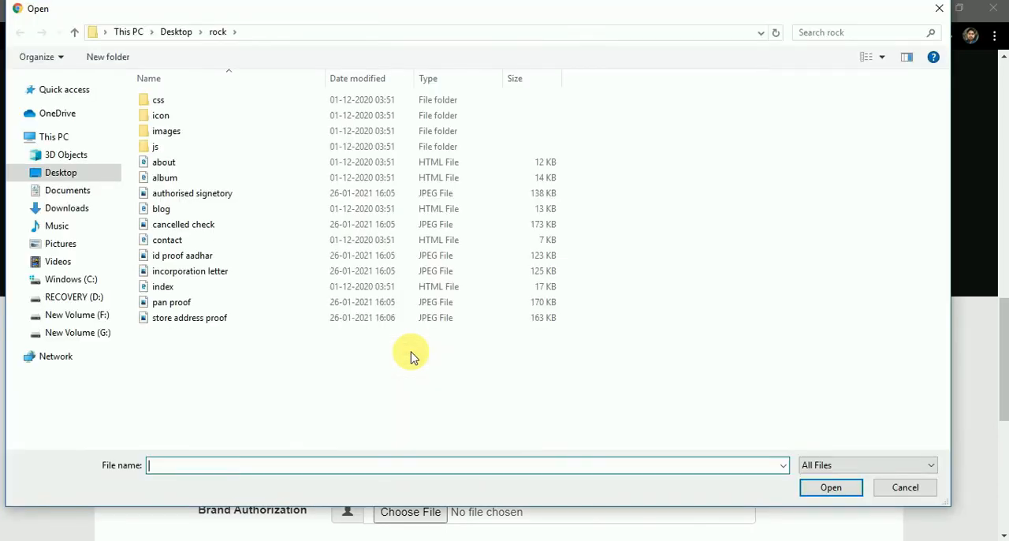
left_click(294, 234)
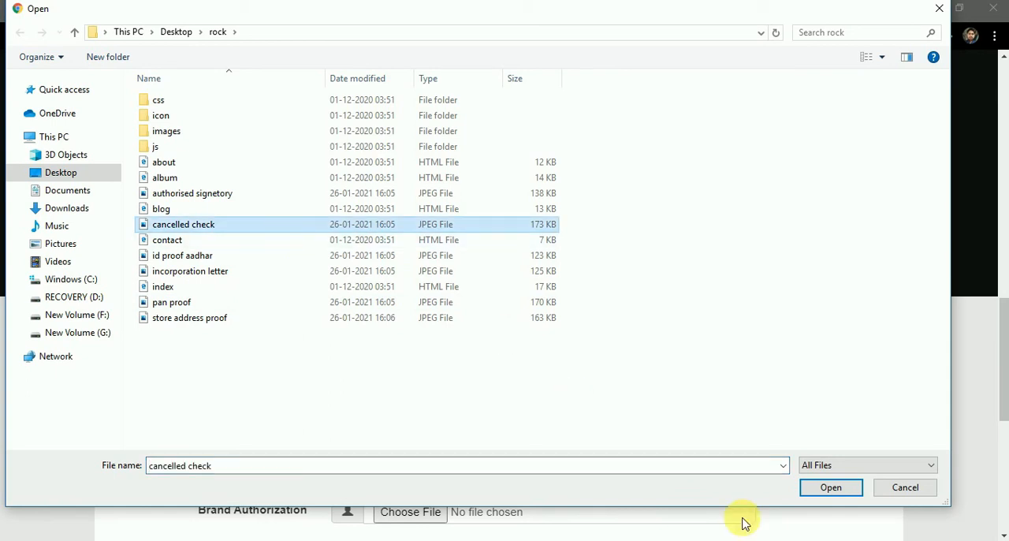
left_click(829, 487)
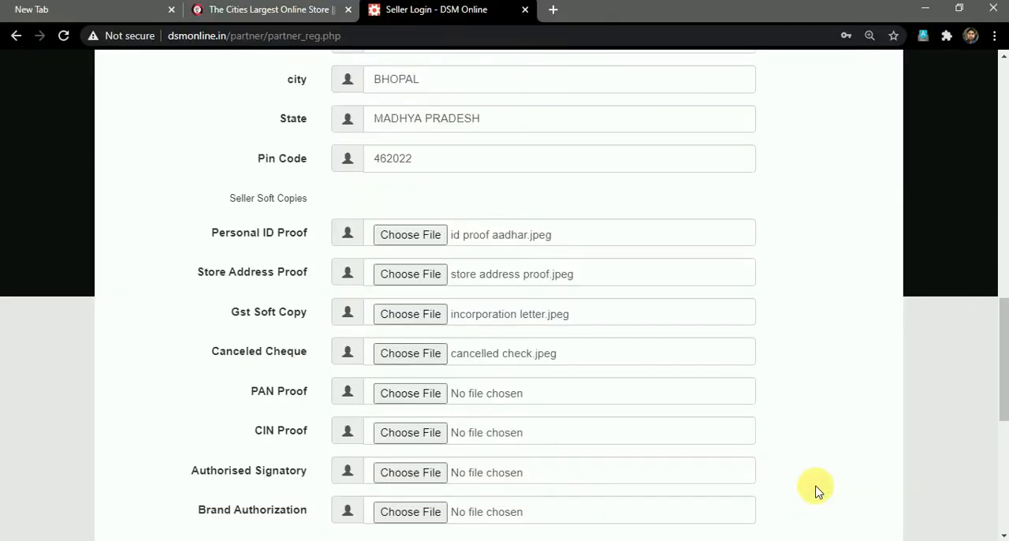
scroll(527, 409, "down", 1)
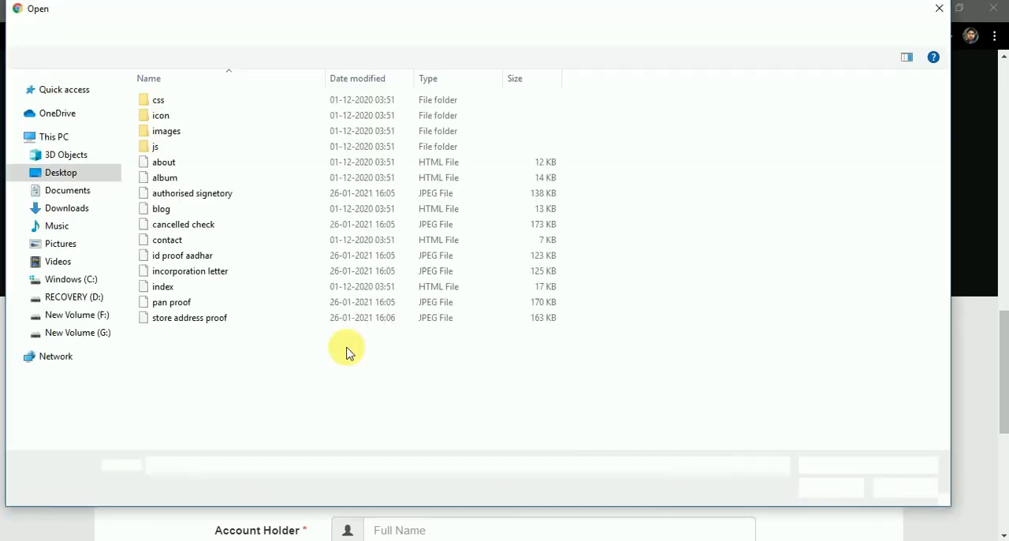
left_click(203, 305)
left_click(822, 495)
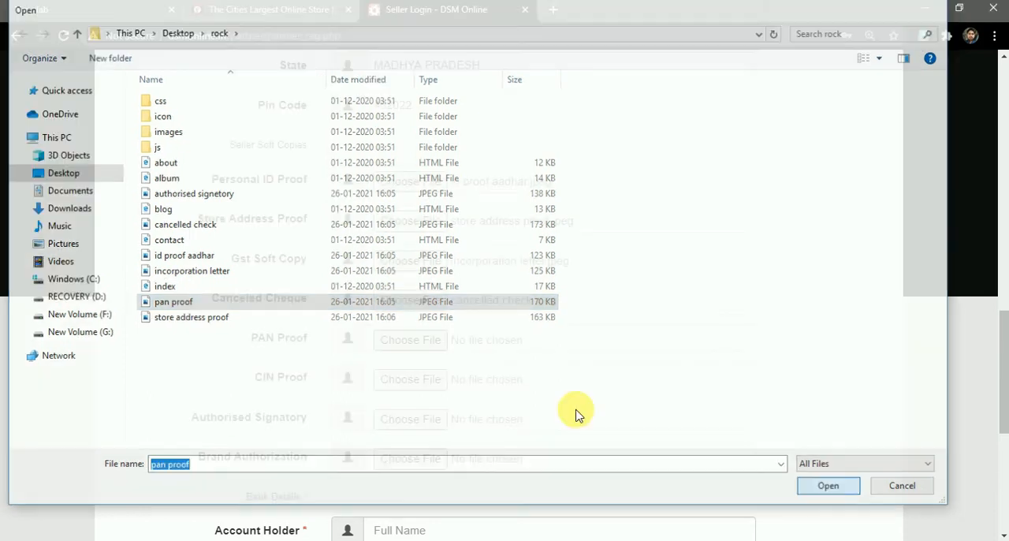
Attach incorporation letter.jpeg as the CIN Proof and authorised signetory.jpeg as the Authorised Signatory document.
scroll(404, 347, "down", 1)
left_click(401, 345)
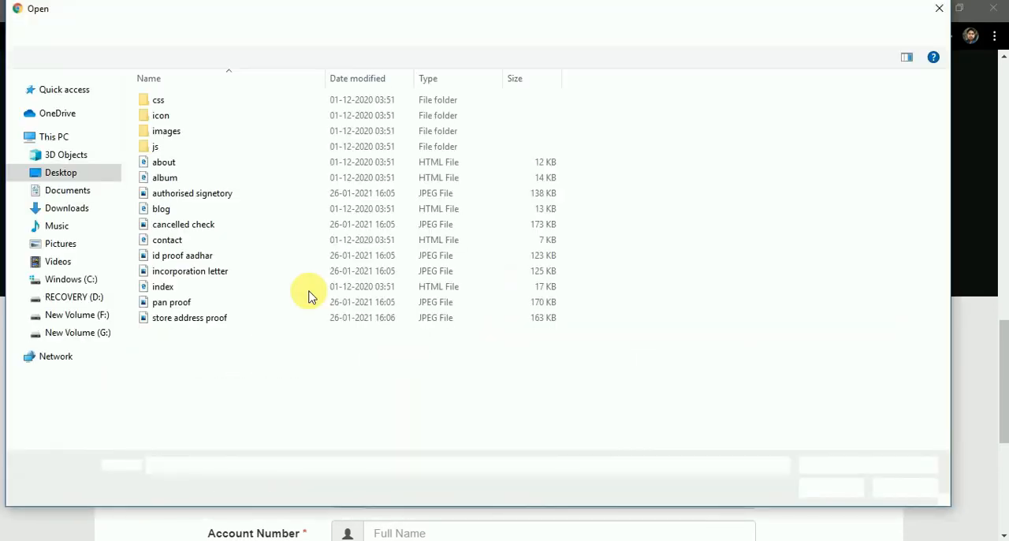
double_click(225, 271)
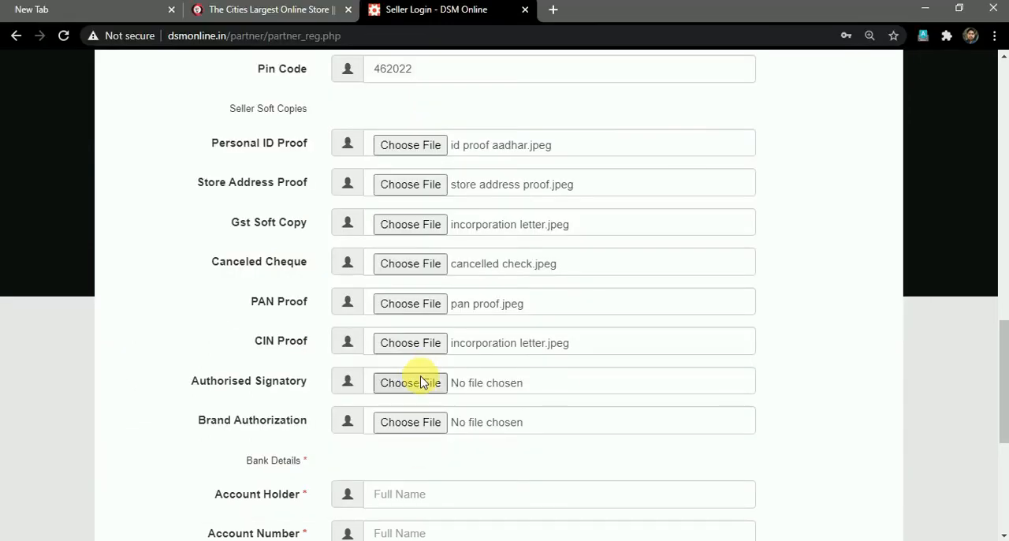
left_click(420, 384)
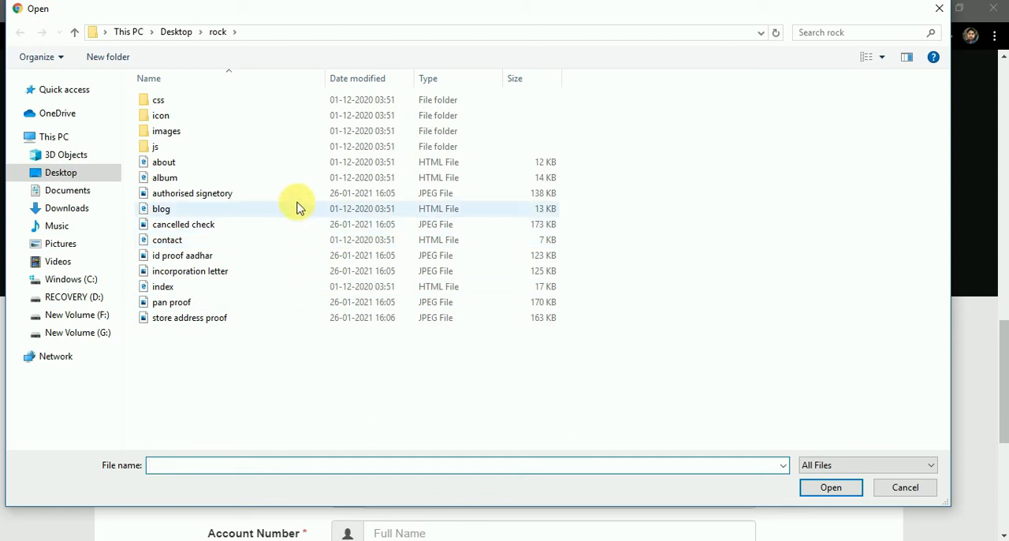
left_click(298, 202)
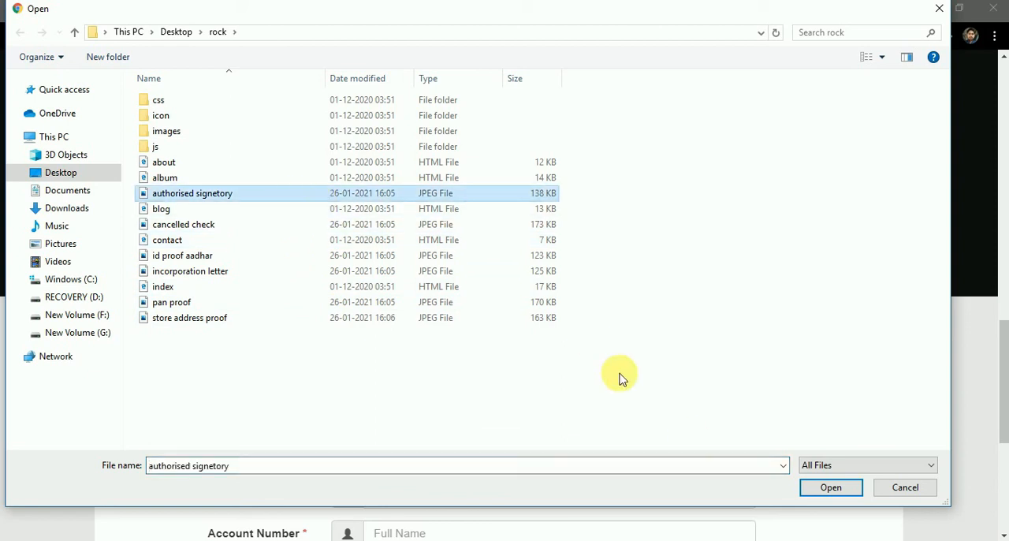
left_click(824, 489)
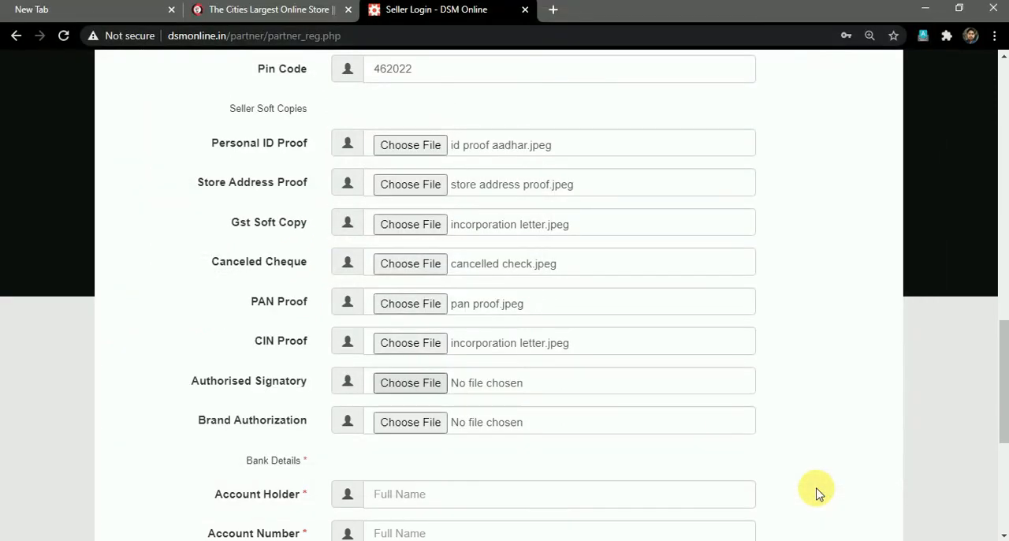
Enter the account holder's full name and the bank account number in the Bank Details section.
scroll(542, 422, "down", 1)
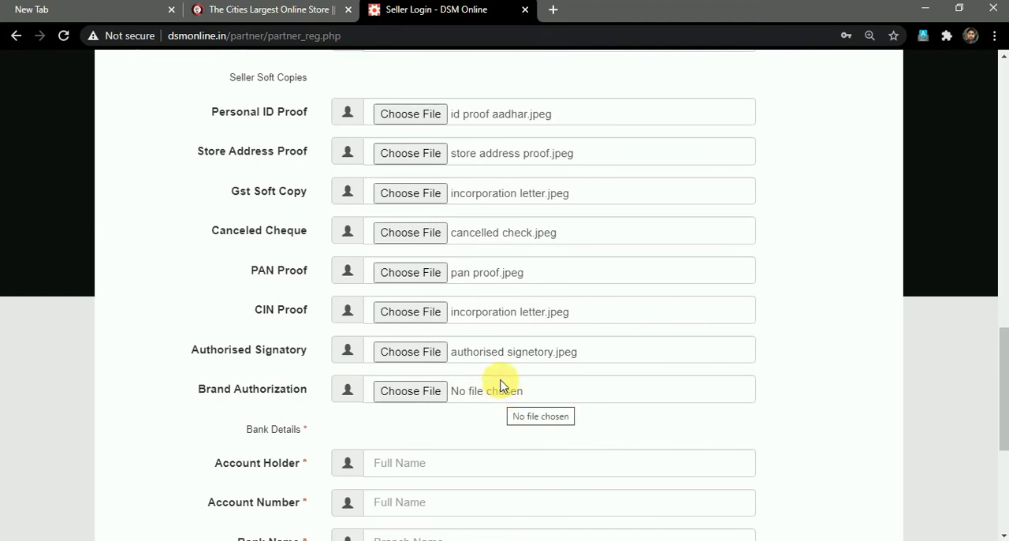
scroll(501, 386, "down", 1)
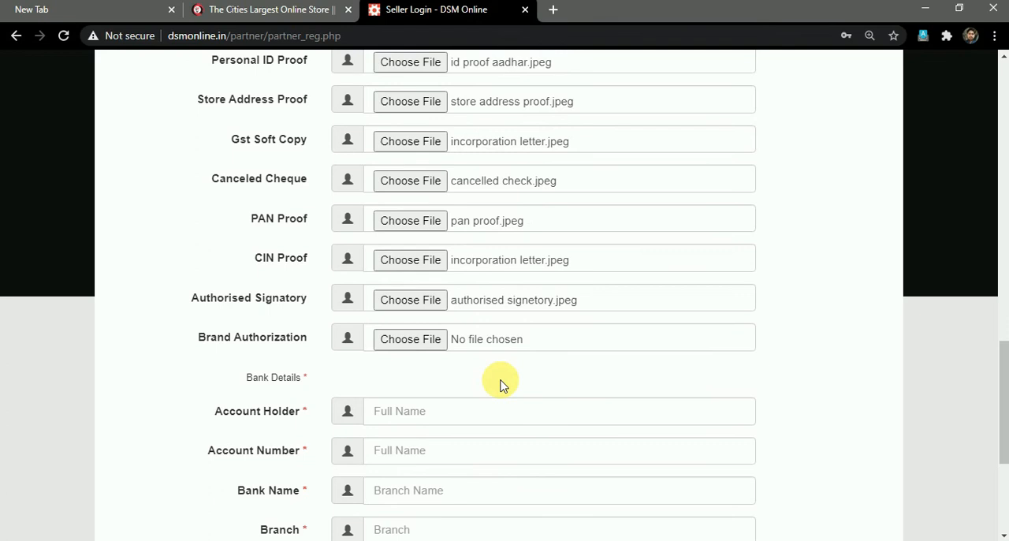
scroll(491, 353, "down", 1)
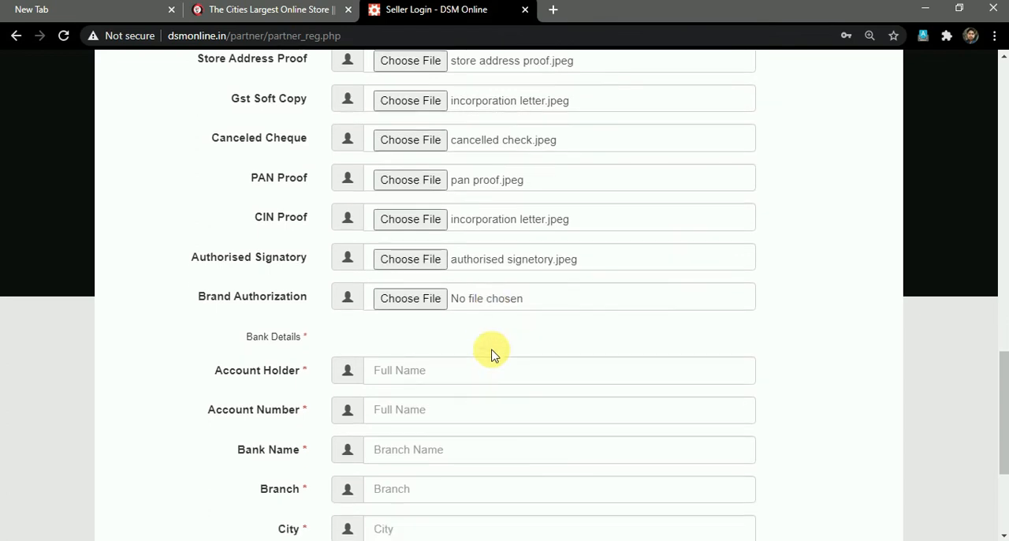
scroll(493, 343, "down", 2)
scroll(495, 336, "down", 1)
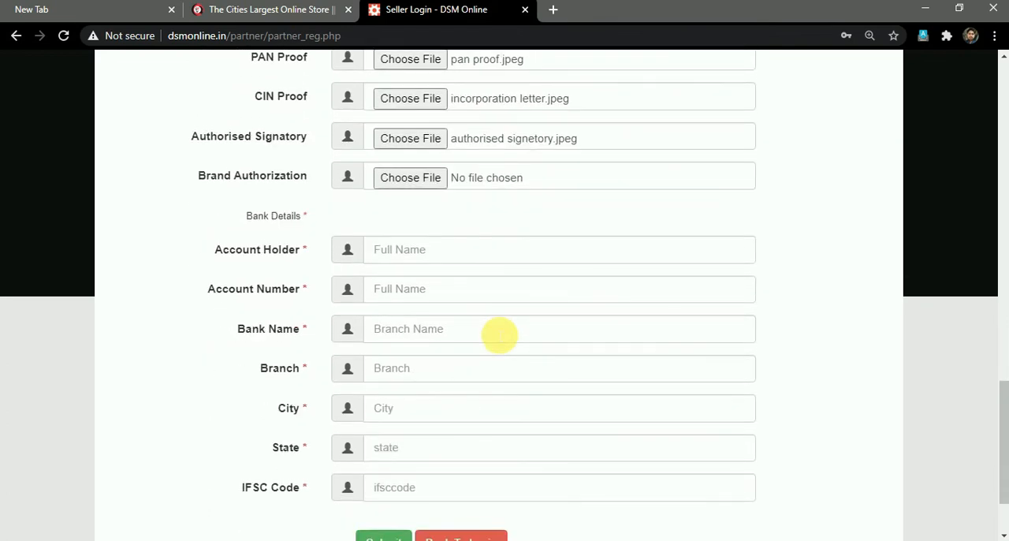
left_click(429, 255)
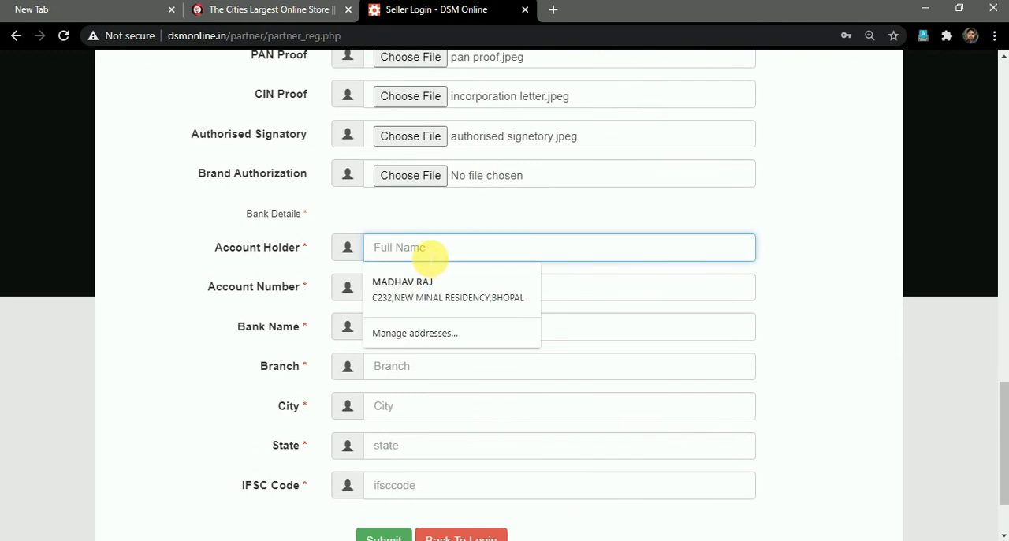
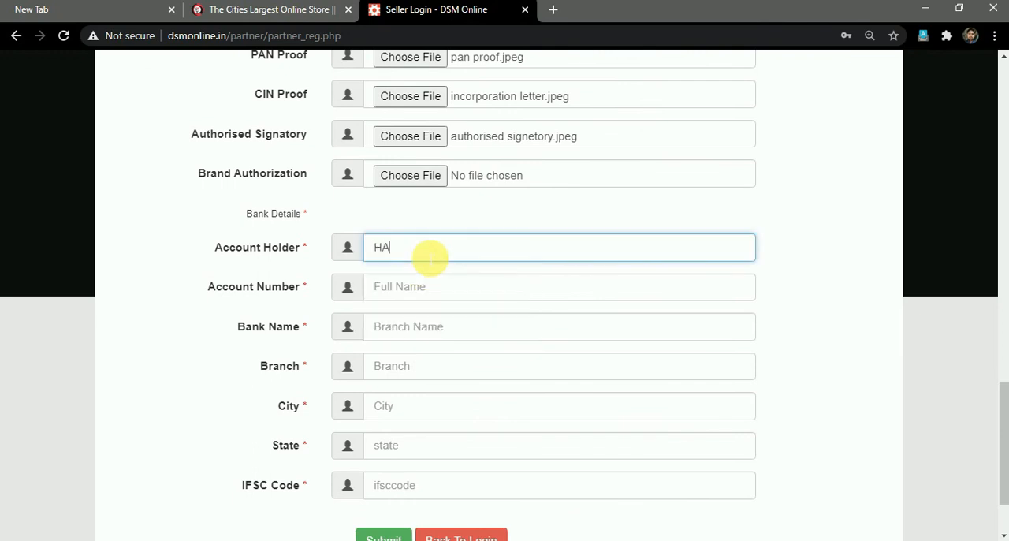
key("Return")
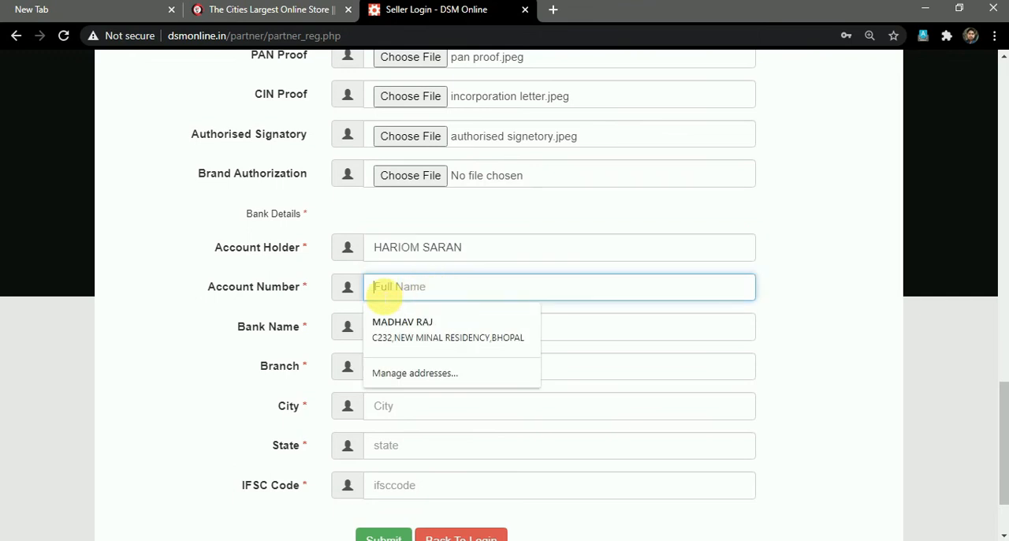
key("Return")
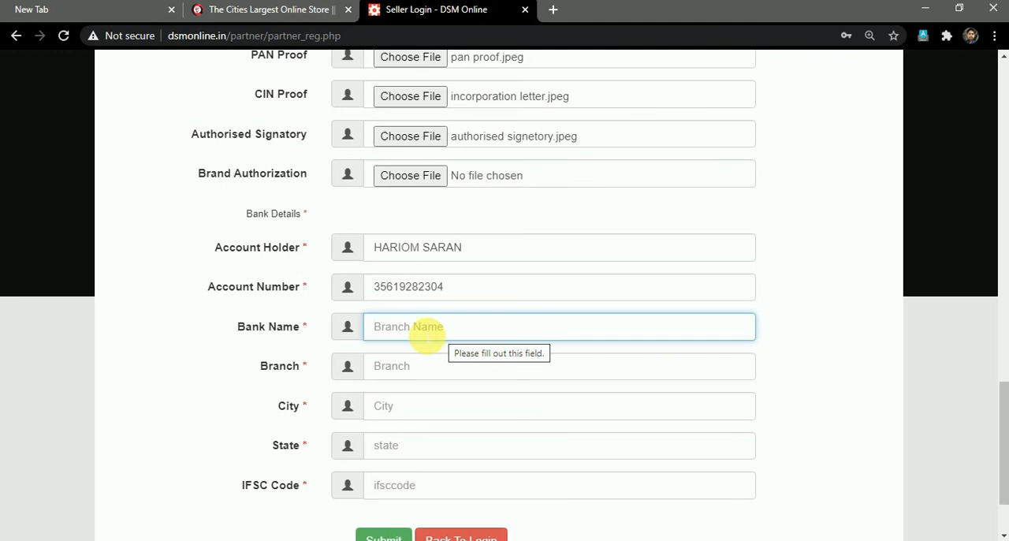
Enter STATE BANK OF INDIA as the bank name in the Bank Details section.
type("ST")
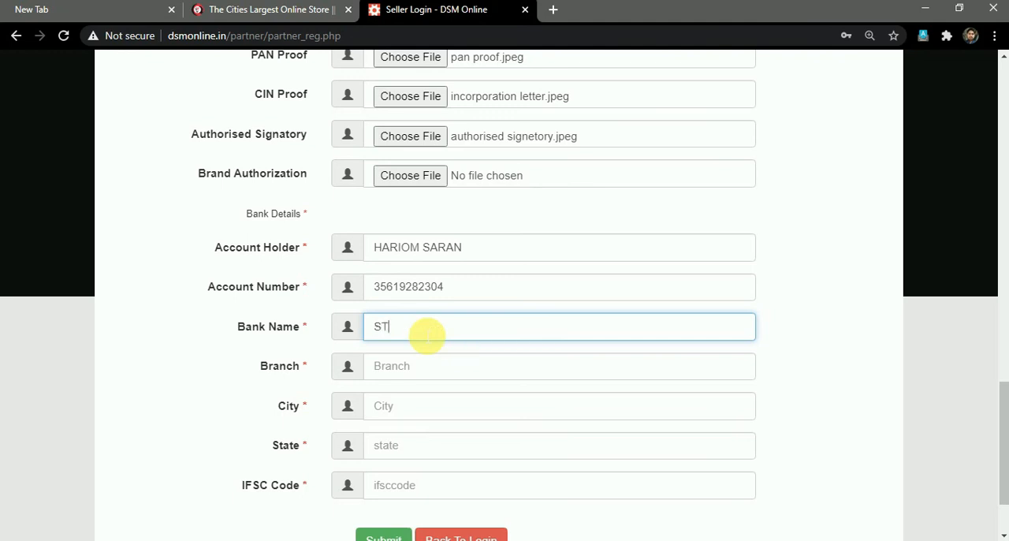
type("ATE BANK OF INDIA")
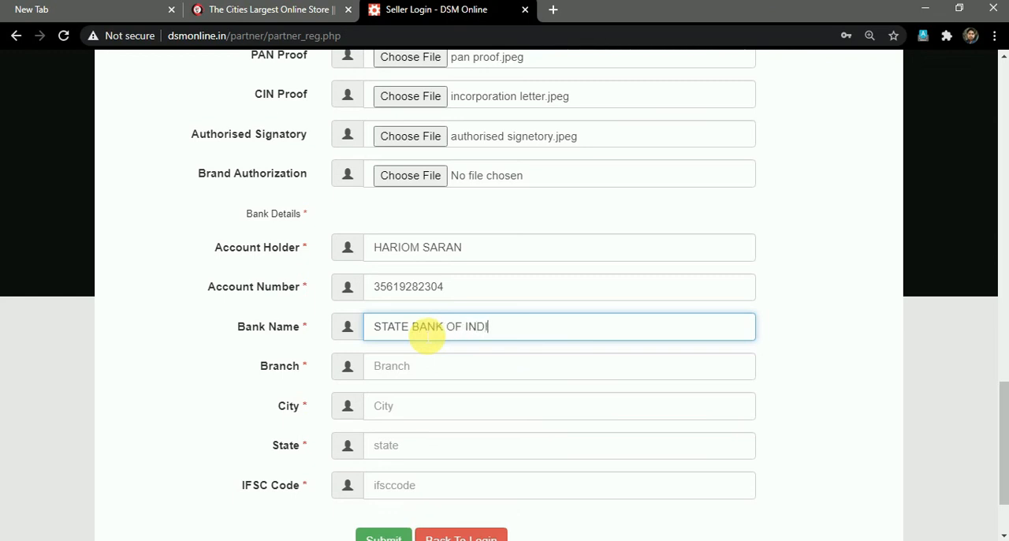
Complete the bank details with branch BAGH MUGHALIYA, city BHOPAL, state MADHYA PRADESH and the branch's IFSC code.
left_click(444, 375)
type("BAGH")
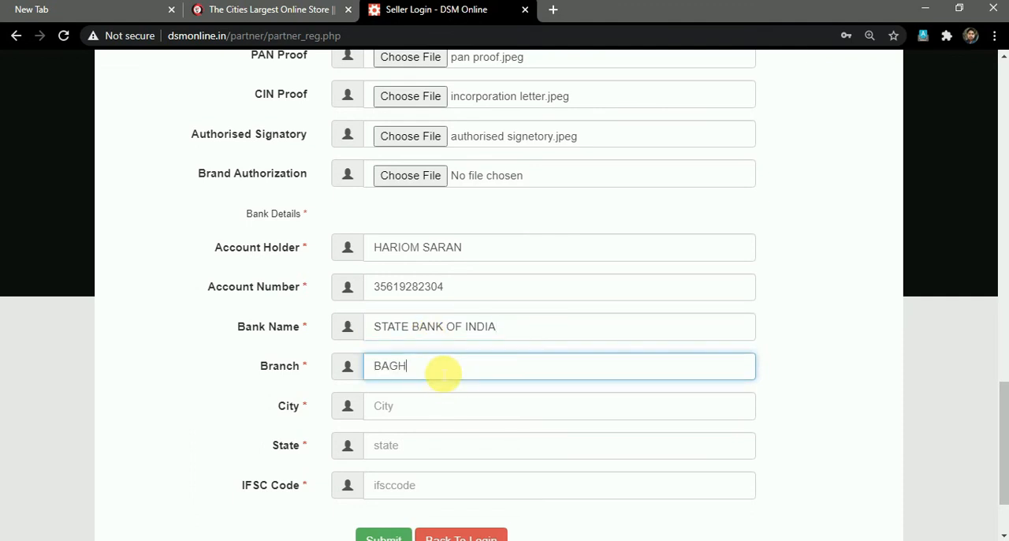
type(" MUGHALIYA")
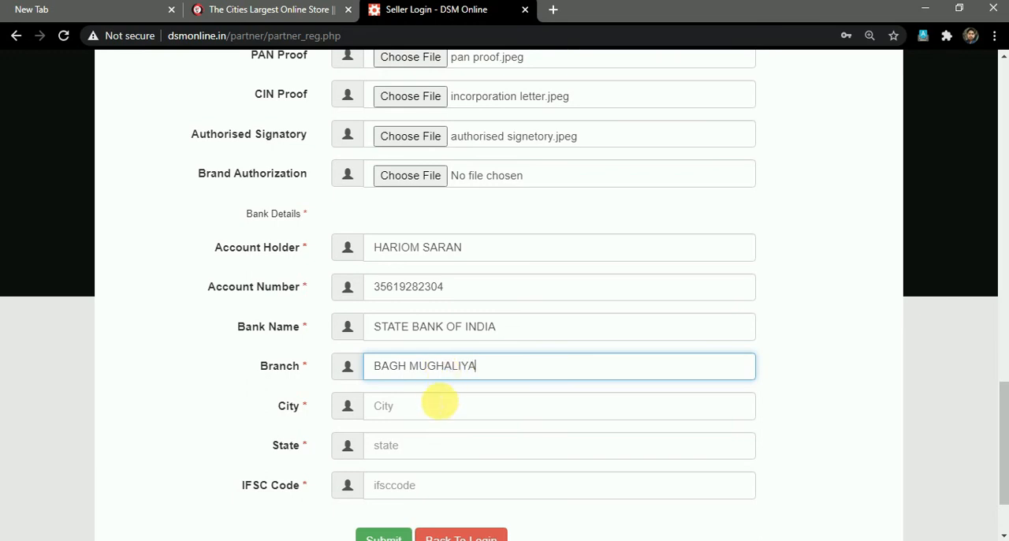
left_click(437, 407)
type("BHOPAL")
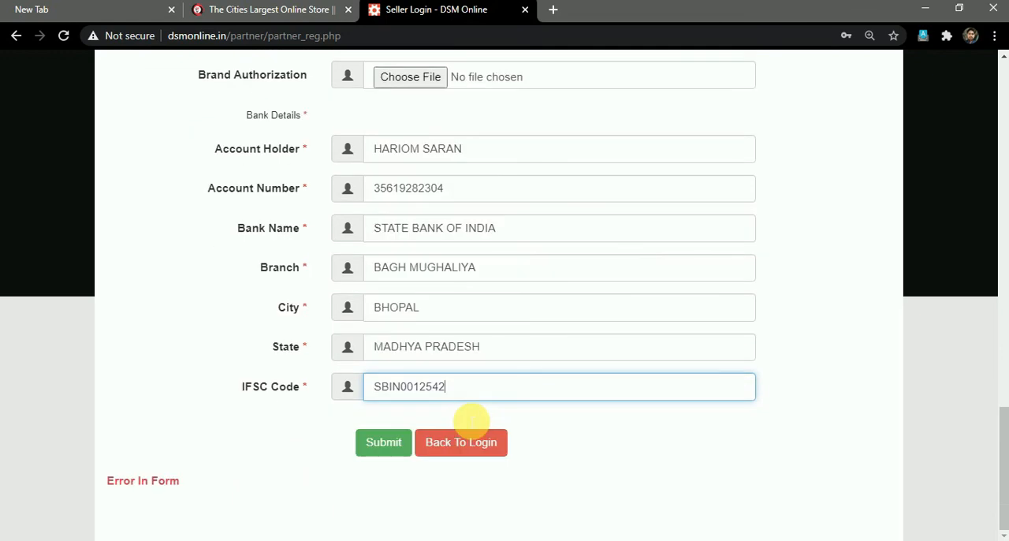
Review the whole registration form, from login and company information through the addresses and soft copies to the bank details.
scroll(504, 326, "up", 5)
scroll(504, 330, "up", 8)
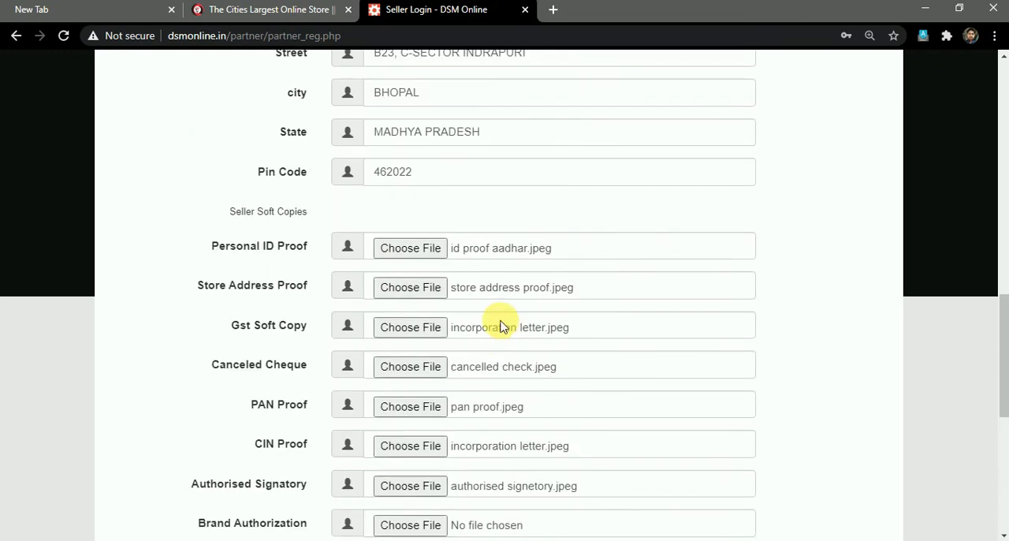
scroll(502, 327, "up", 3)
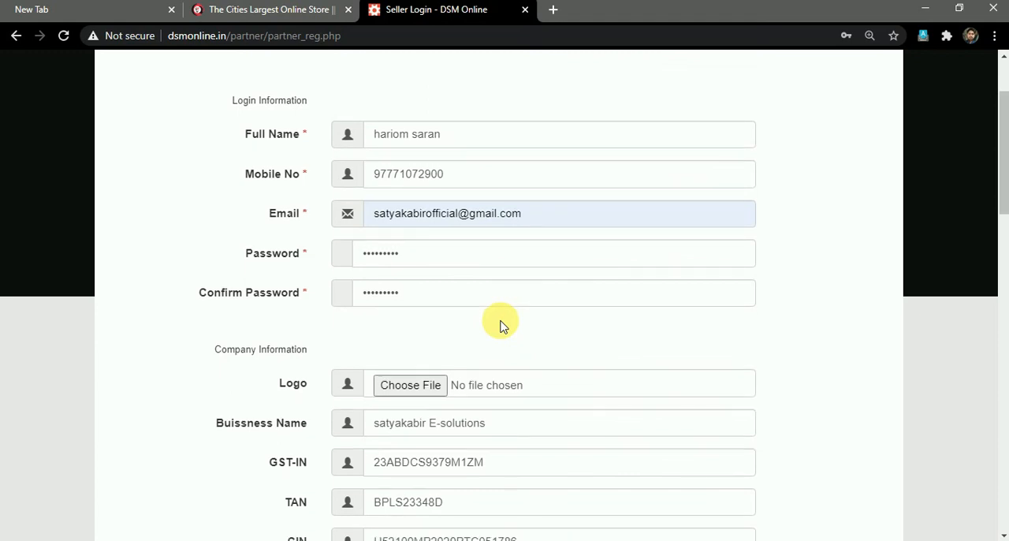
scroll(502, 323, "down", 2)
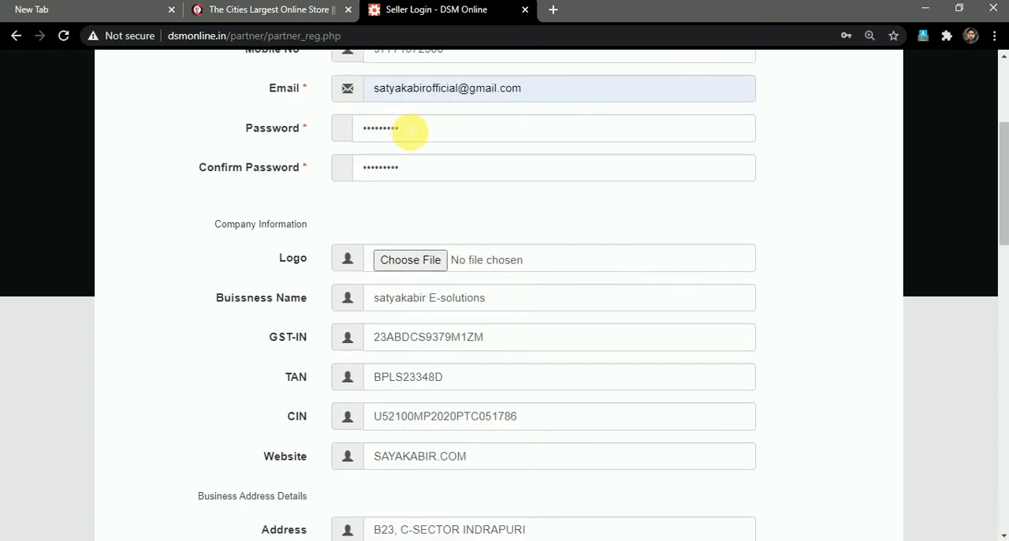
scroll(470, 253, "down", 4)
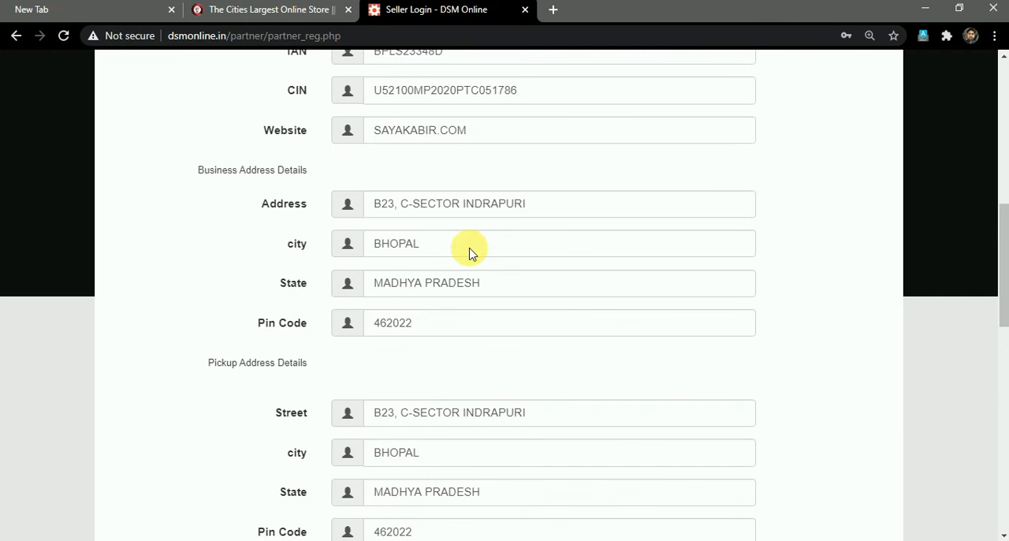
scroll(468, 252, "down", 2)
scroll(478, 412, "down", 2)
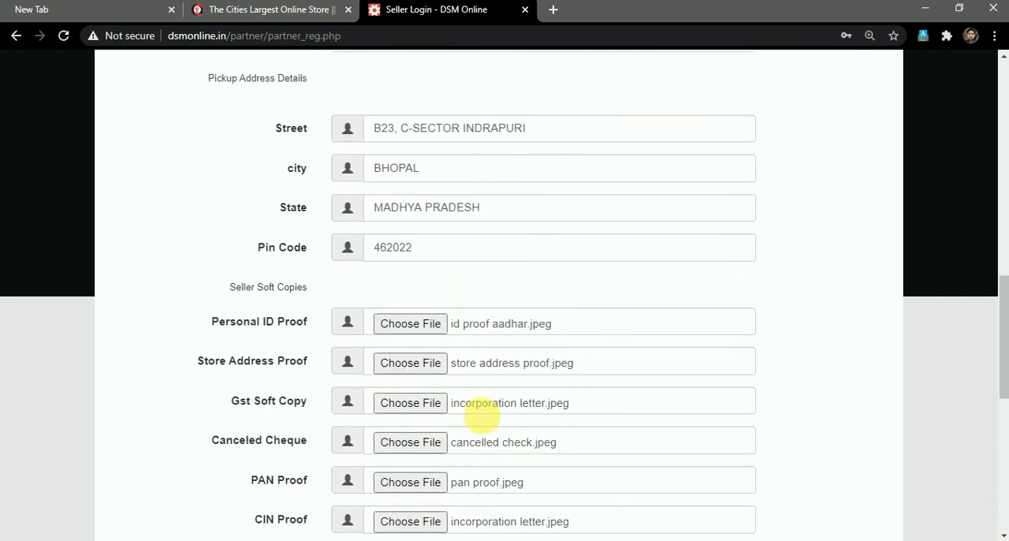
scroll(480, 414, "down", 6)
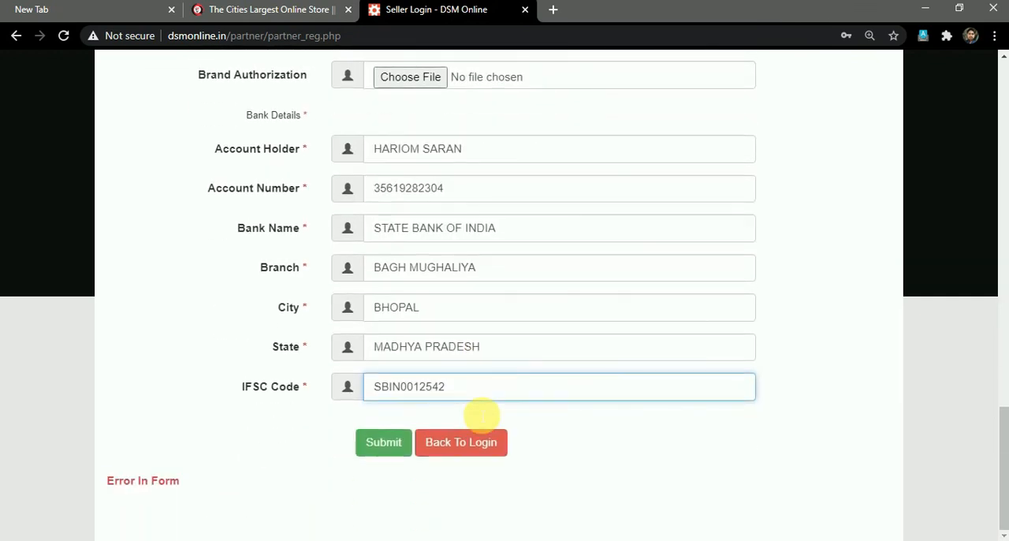
Submit the completed seller registration form.
left_click(384, 443)
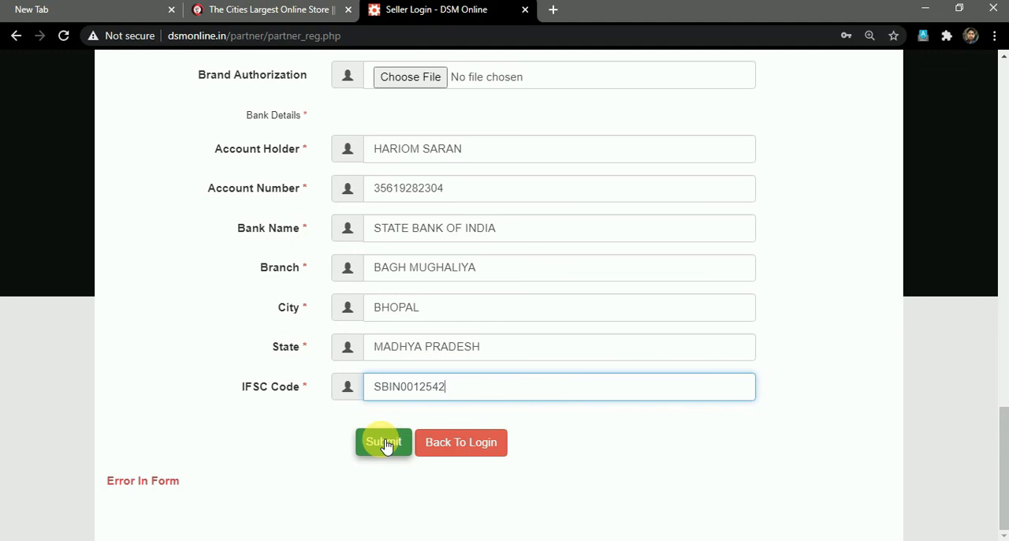
left_click(386, 444)
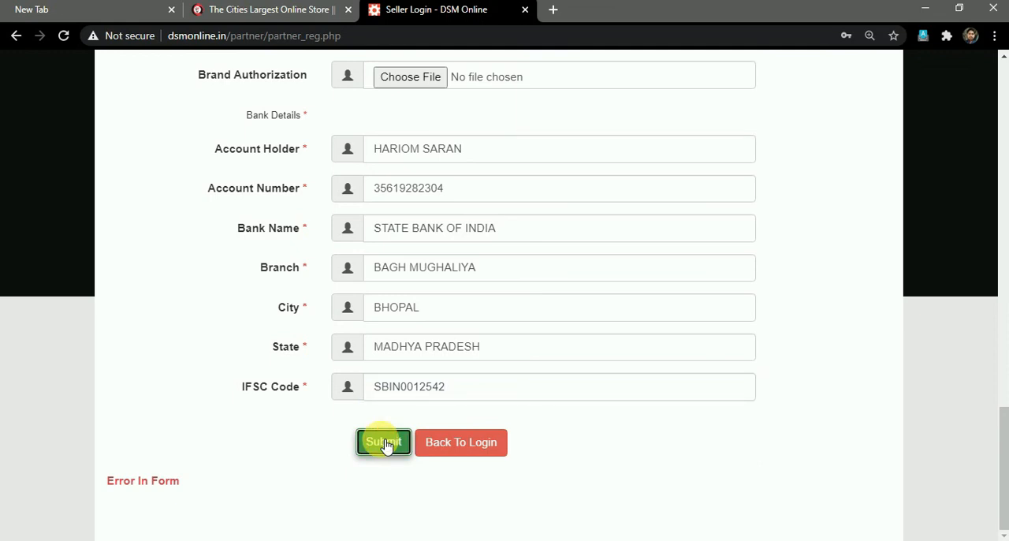
left_click(385, 443)
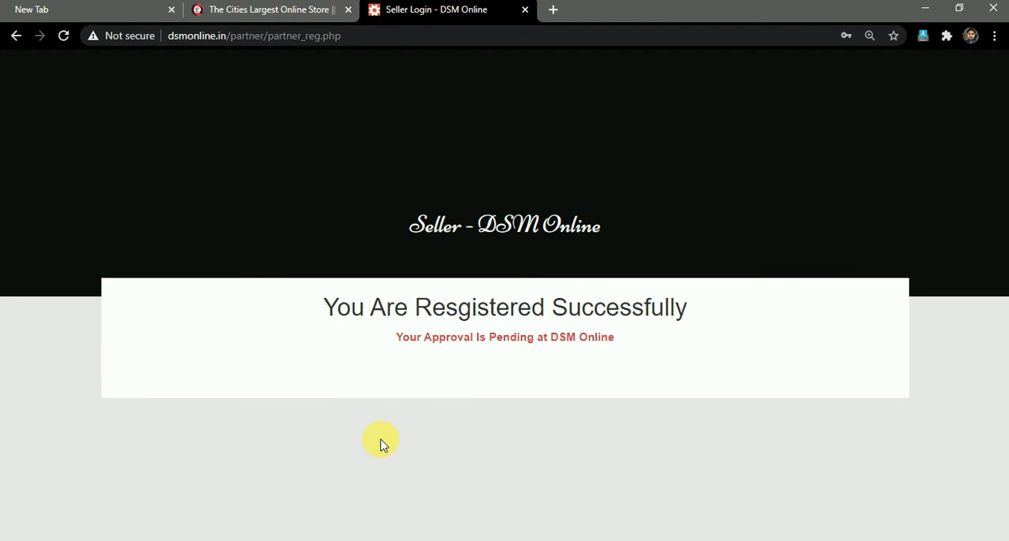